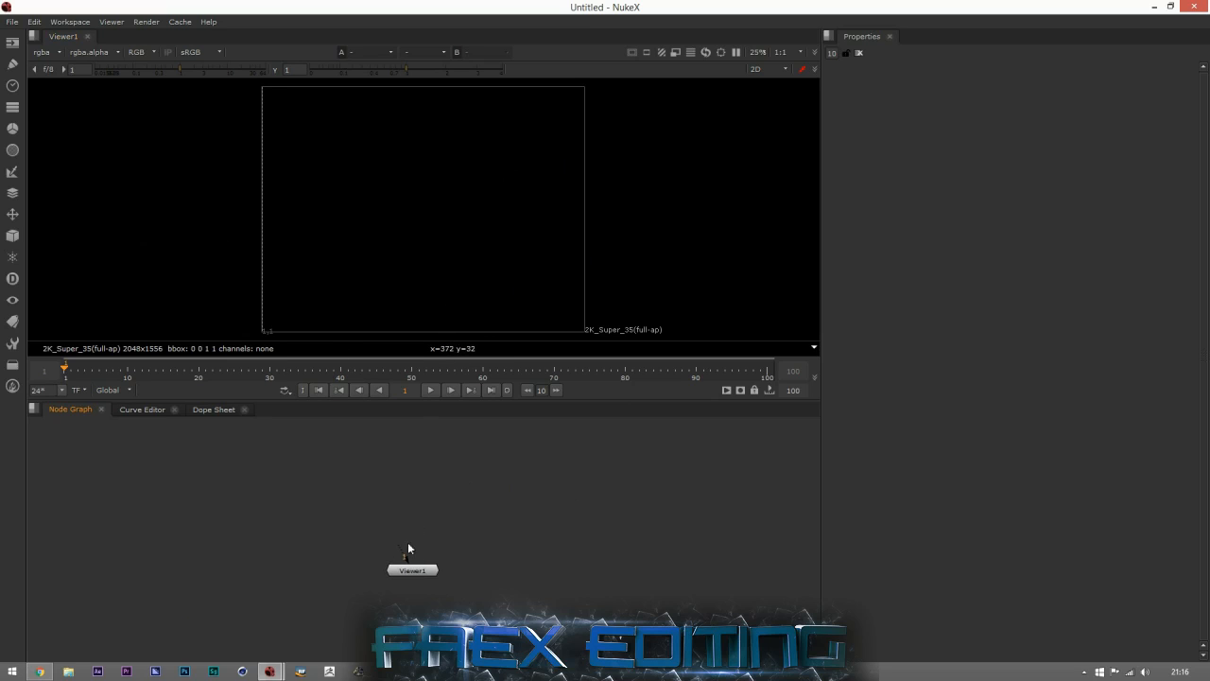
left_click_drag(412, 570, 386, 565)
left_click_drag(106, 368, 49, 397)
left_click(11, 44)
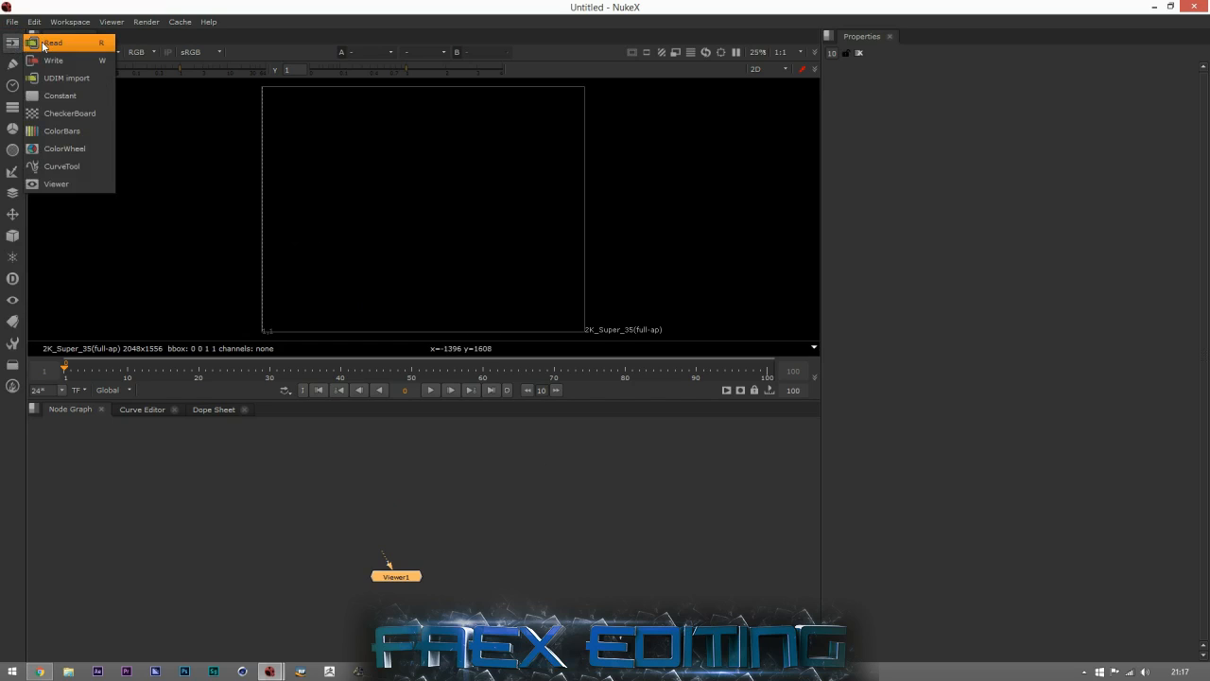
left_click(378, 495)
Import Cut Footage.mov from the home Desktop folder as a Read node
right_click(376, 492)
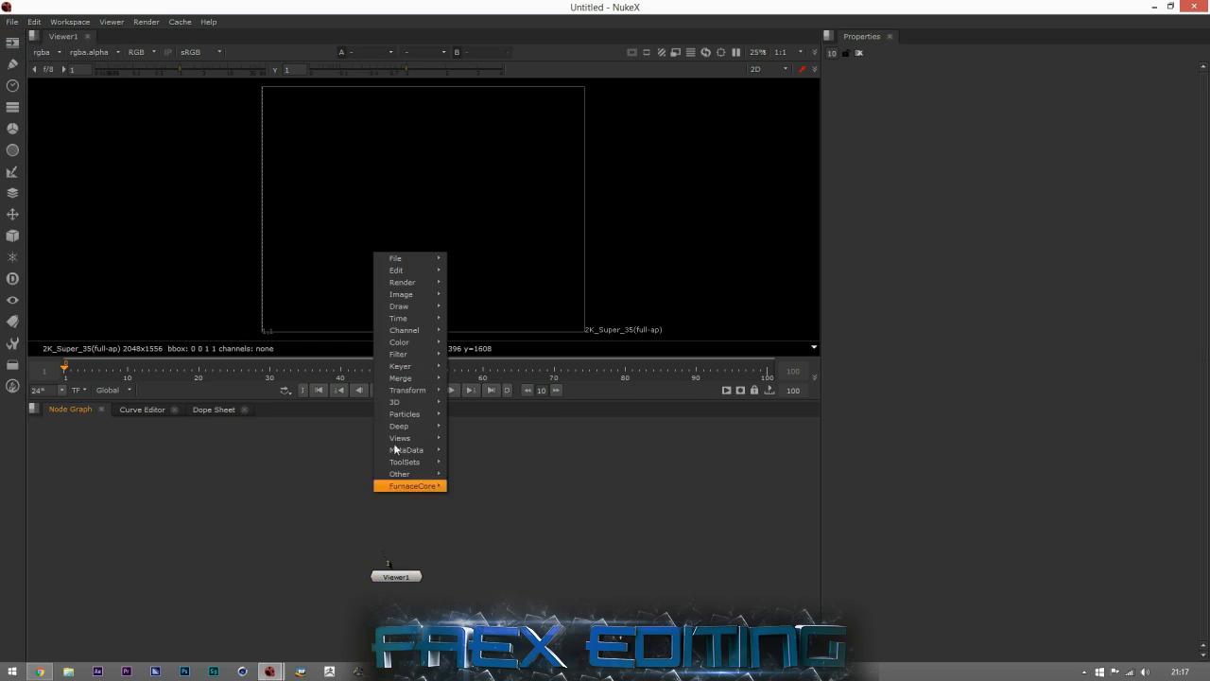
mouse_move(393, 301)
left_click(465, 296)
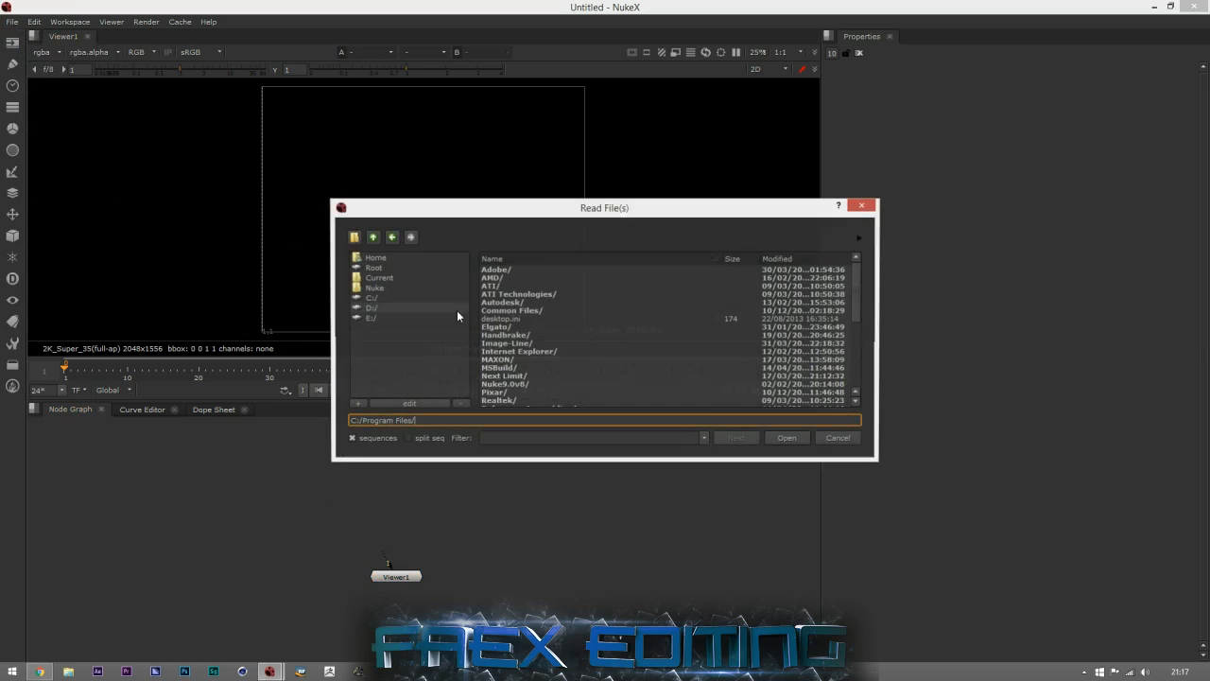
left_click(389, 259)
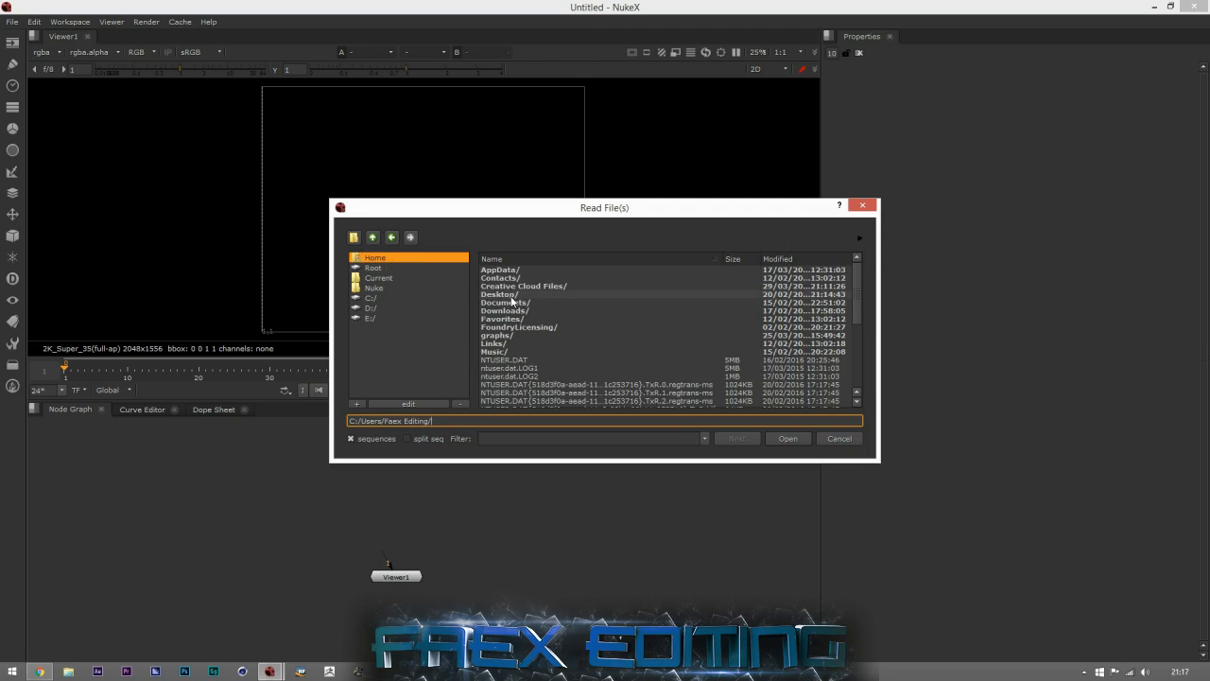
left_click_drag(854, 306, 858, 281)
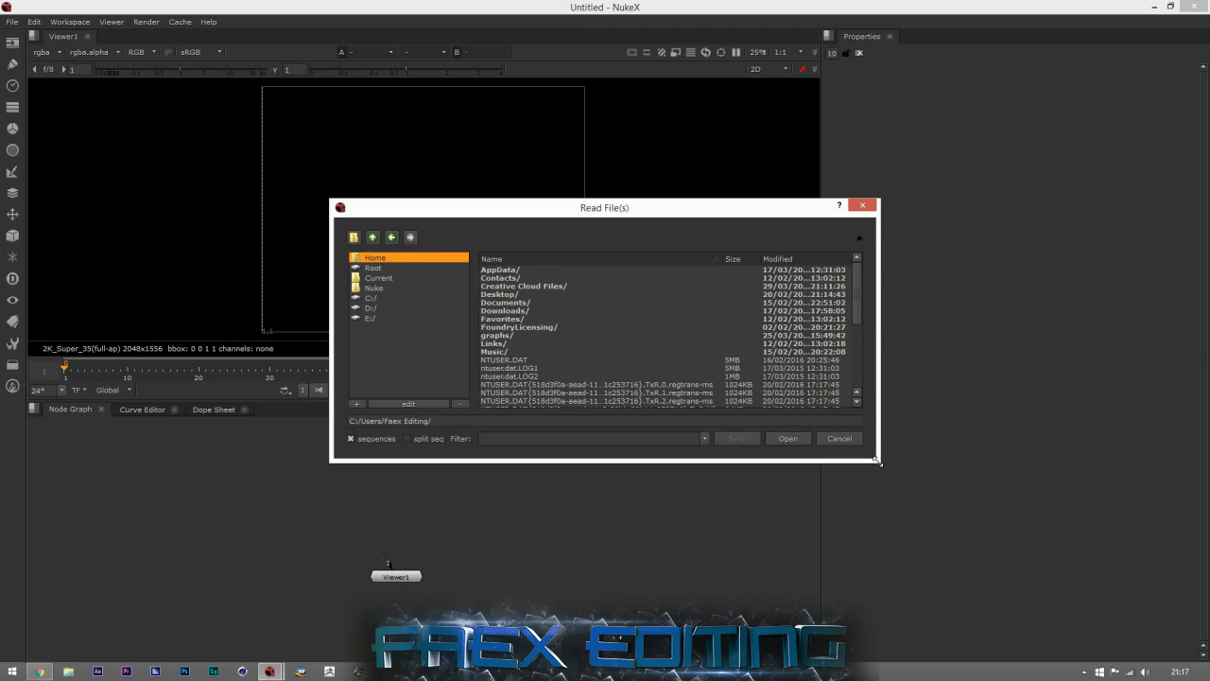
double_click(499, 294)
left_click_drag(855, 296, 855, 314)
left_click(530, 351)
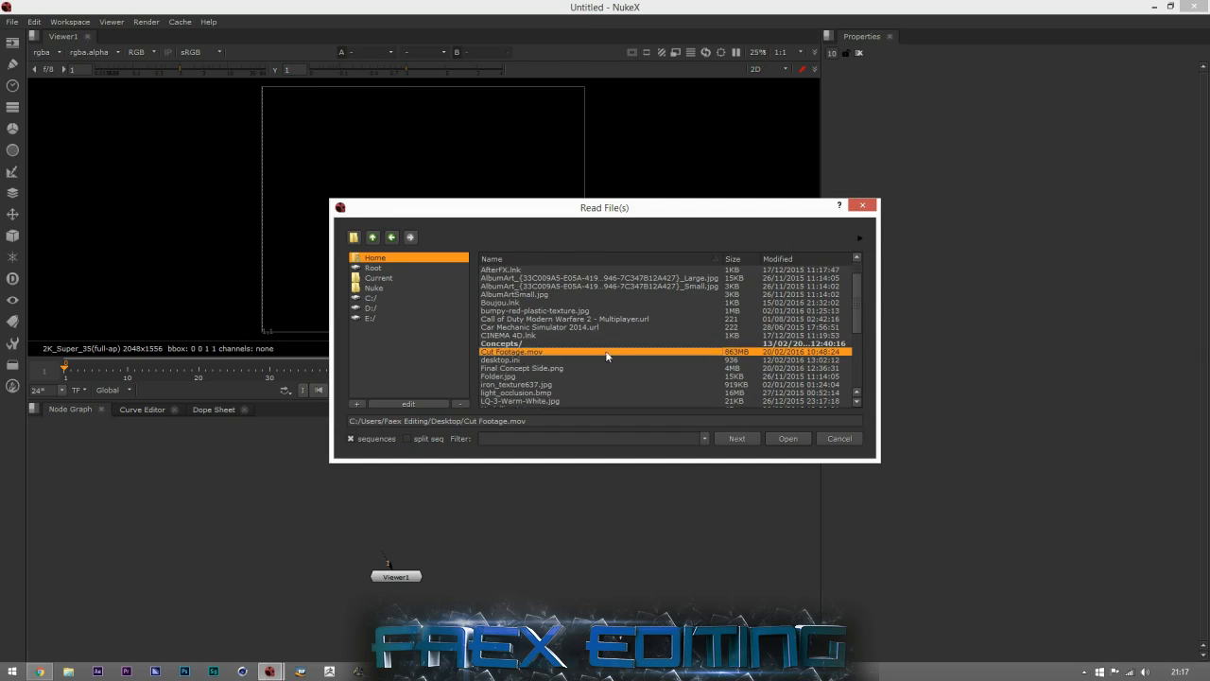
left_click(783, 439)
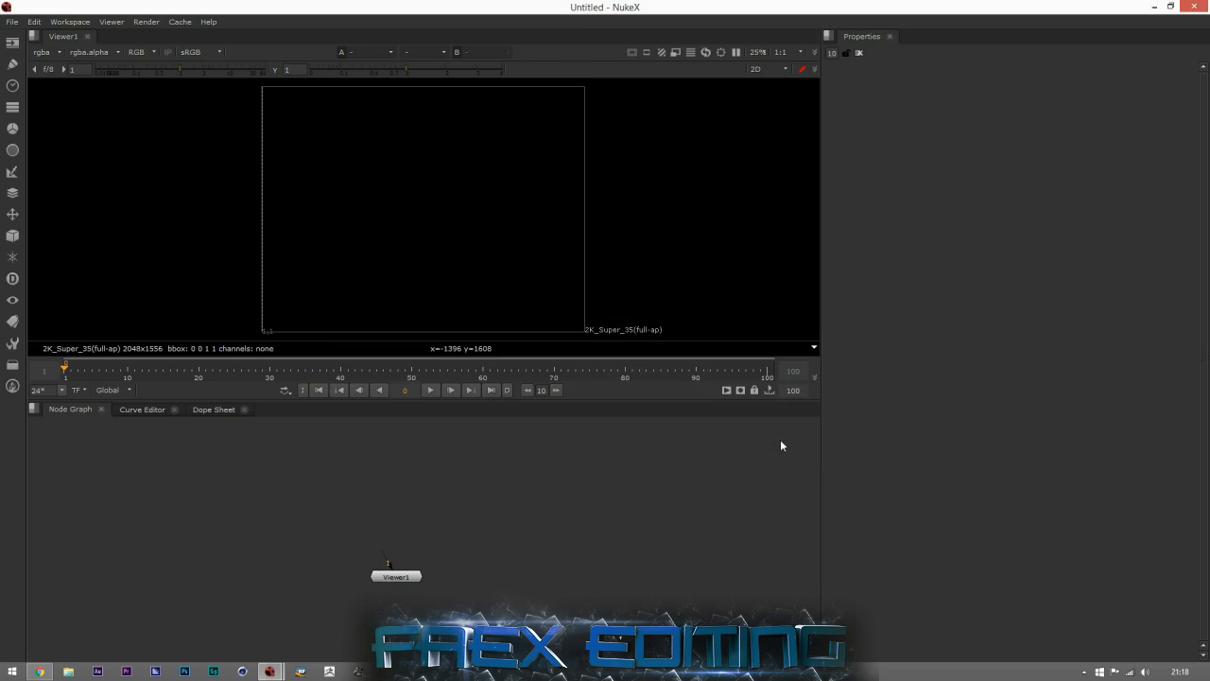
Reposition the Cut Footage Read node in the node graph, above and to the left of the Viewer node
left_click_drag(370, 480, 288, 500)
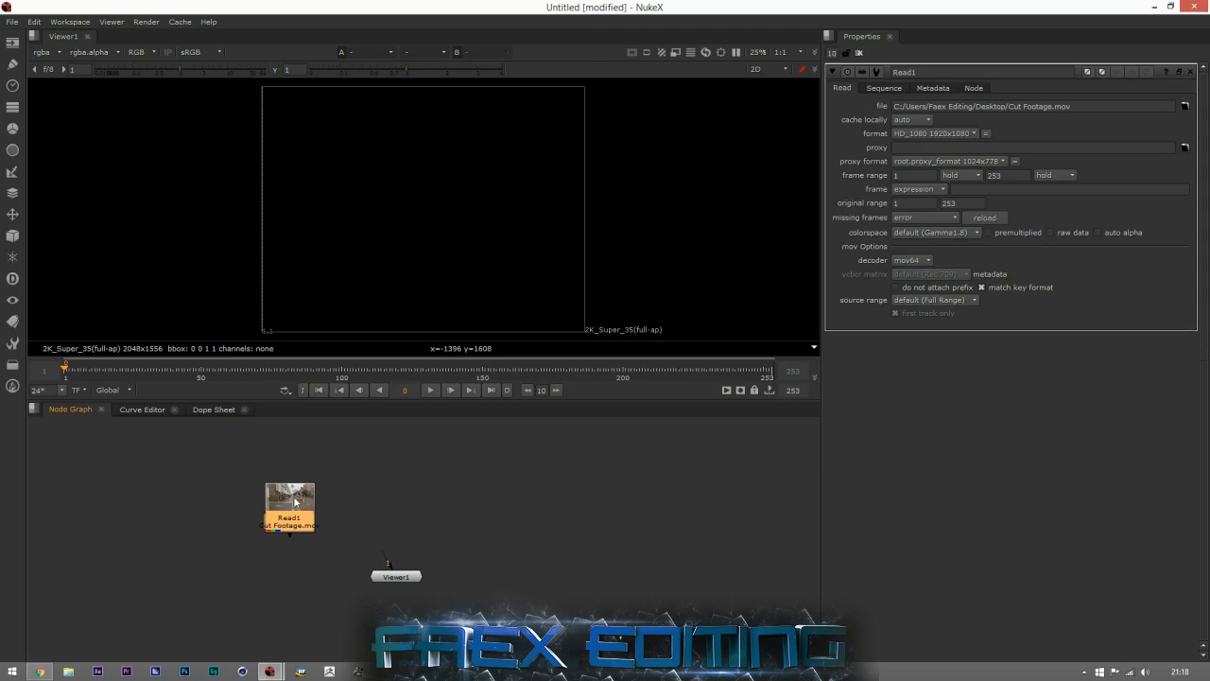
scroll(446, 530, "down", 1)
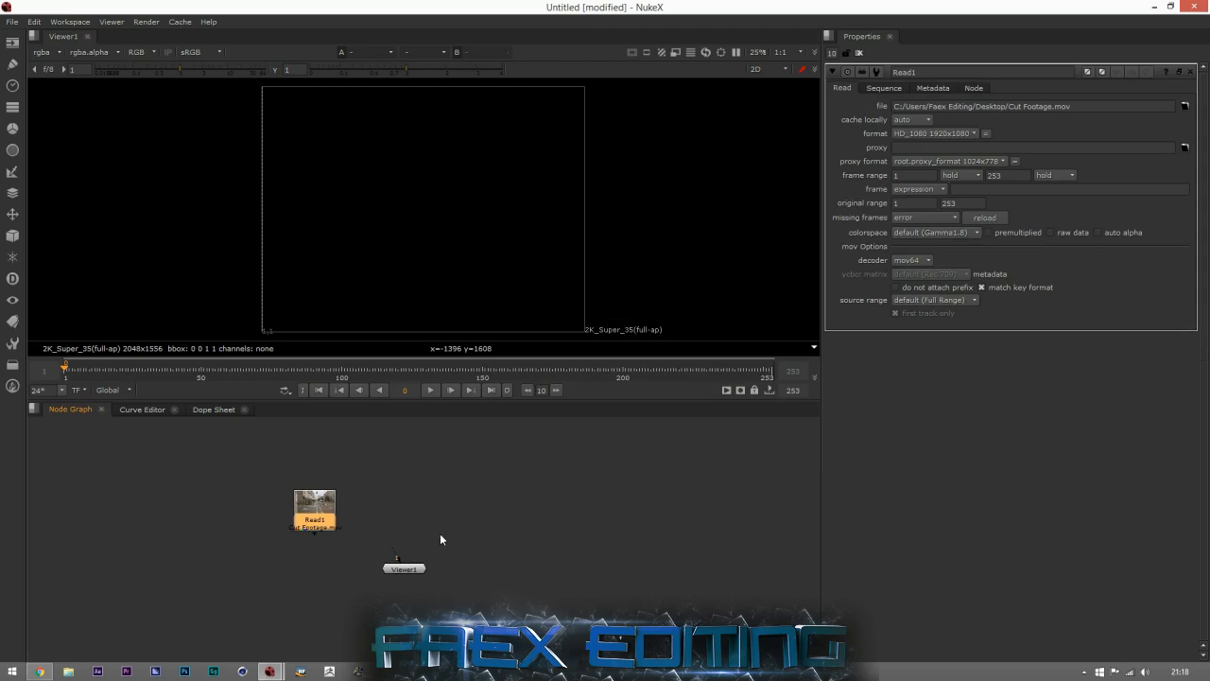
left_click(487, 465)
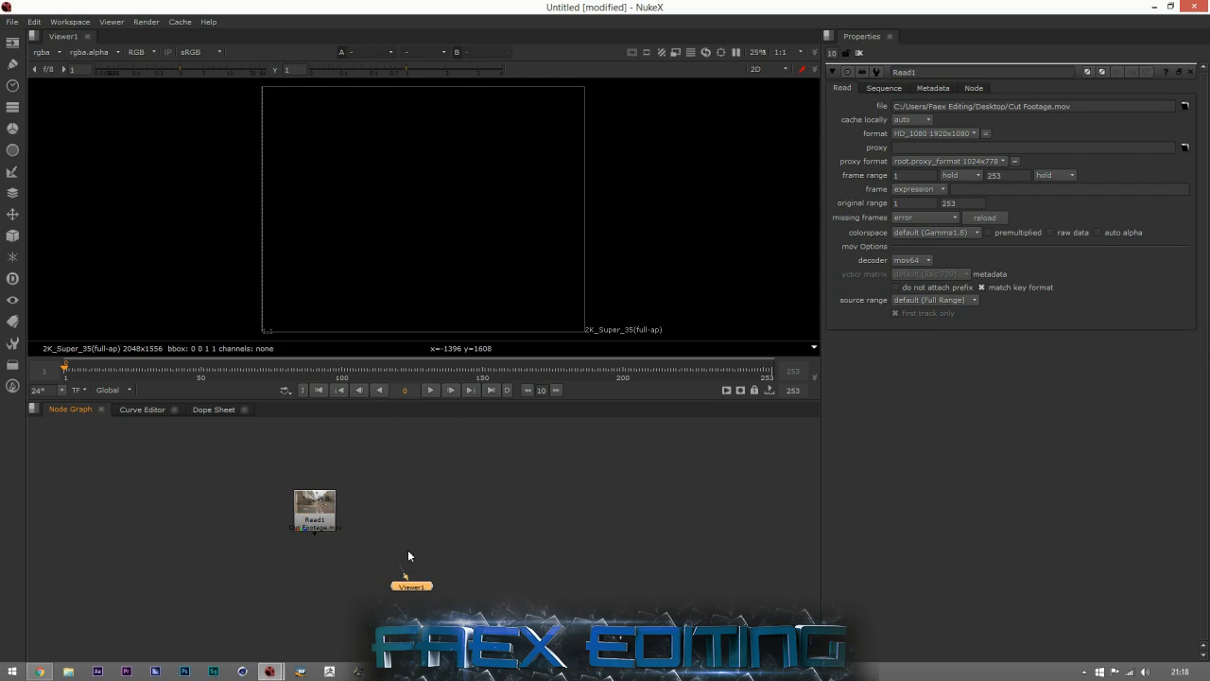
left_click(315, 507)
left_click_drag(315, 507, 285, 489)
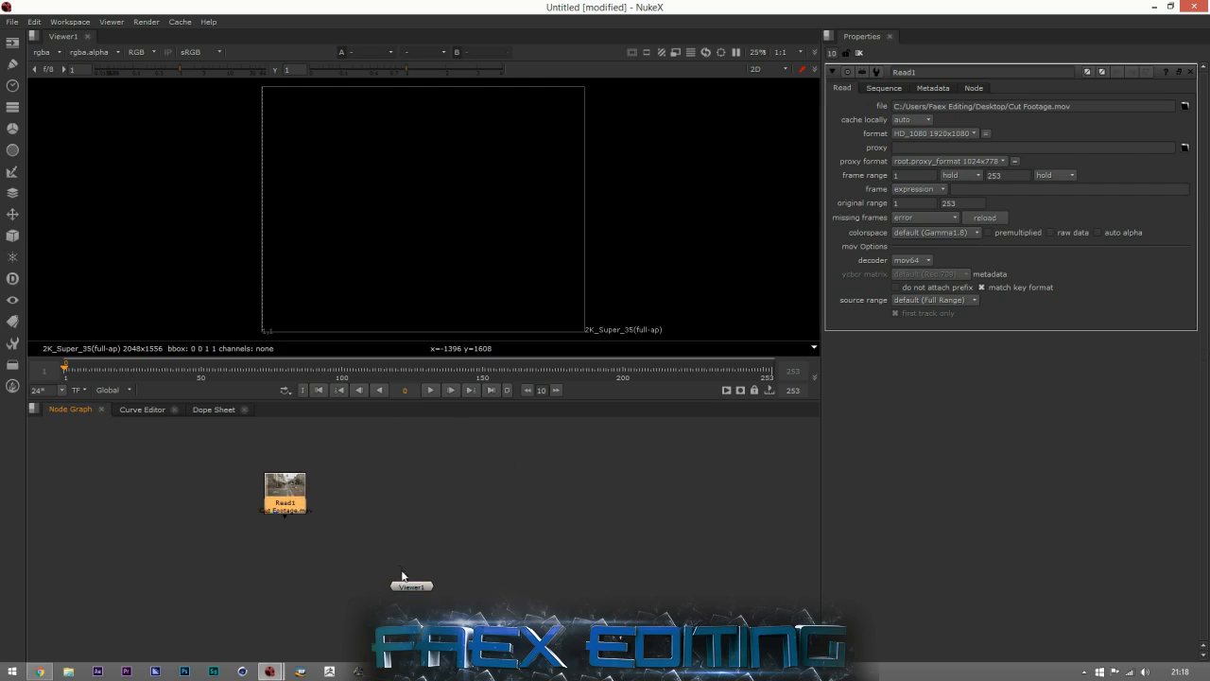
key("1")
left_click_drag(320, 524, 318, 542)
left_click(486, 507)
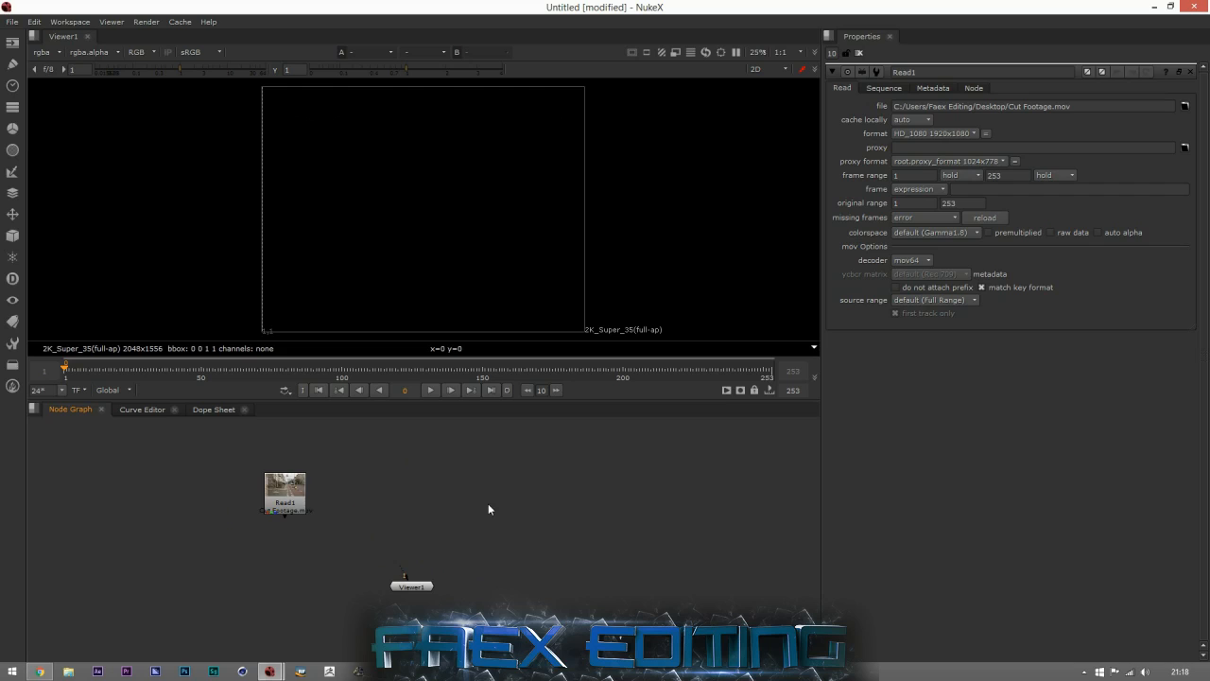
Connect the Viewer node to the Cut Footage Read node and line it up directly beneath
left_click_drag(299, 503, 427, 516)
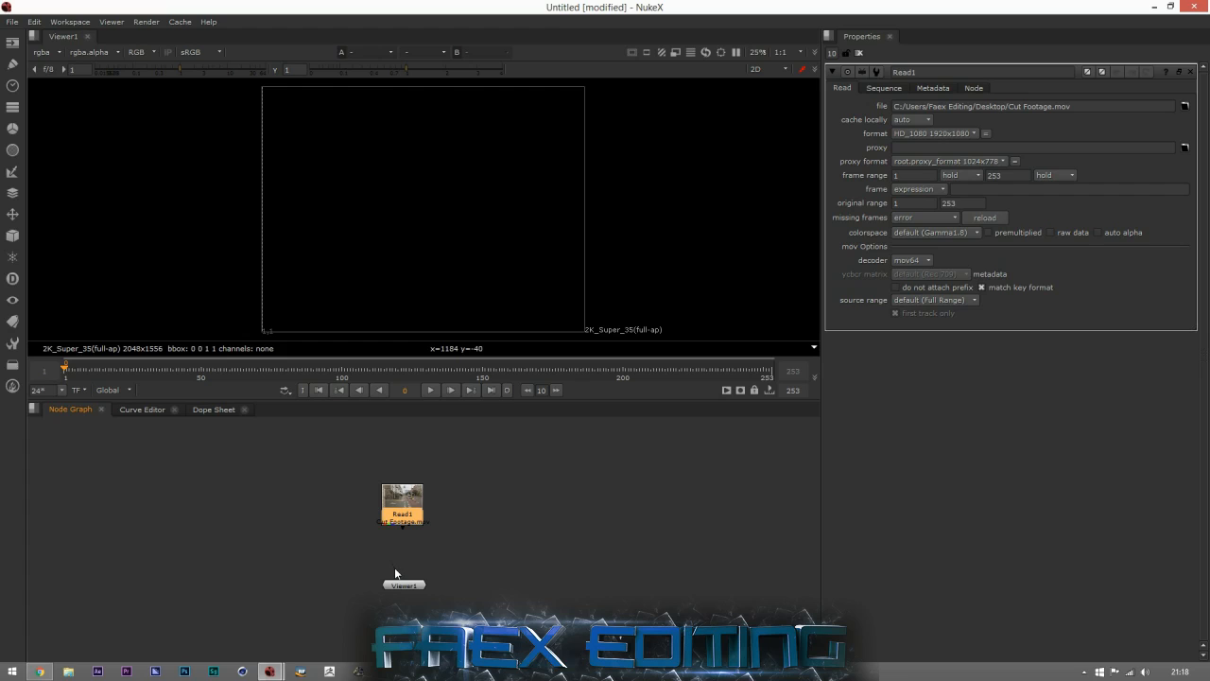
left_click_drag(363, 554, 245, 547)
left_click_drag(386, 507, 402, 506)
left_click(471, 523)
left_click(384, 587)
left_click_drag(382, 587, 313, 604)
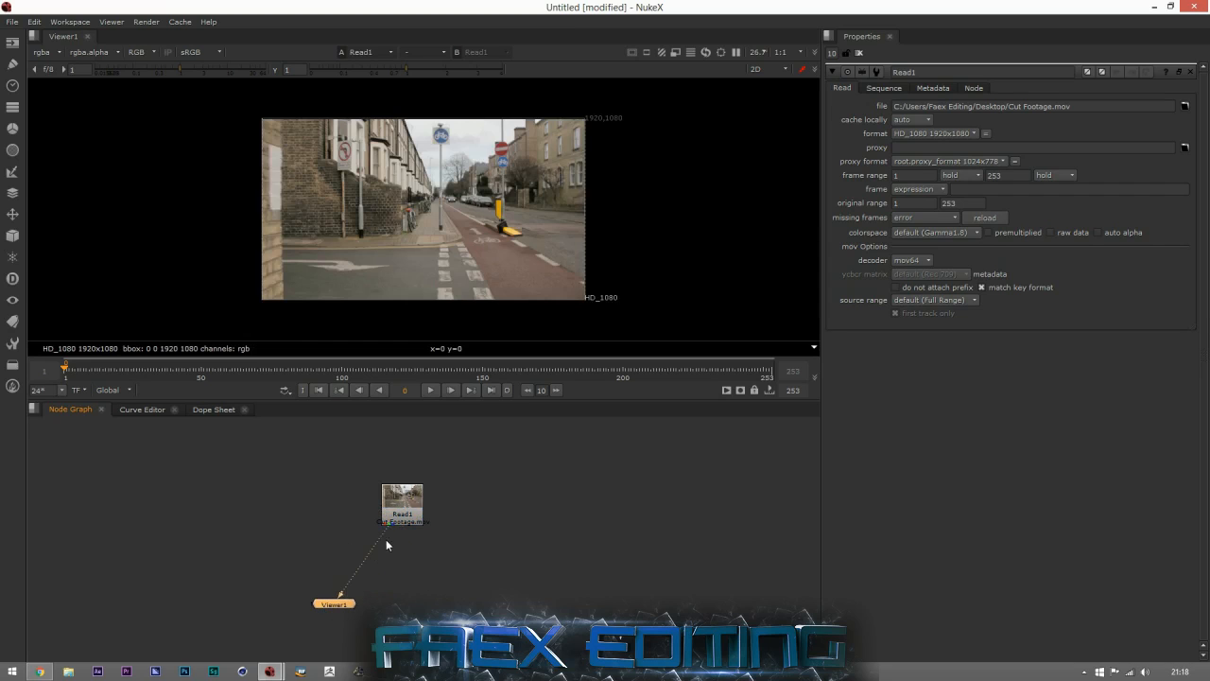
left_click_drag(338, 608, 405, 601)
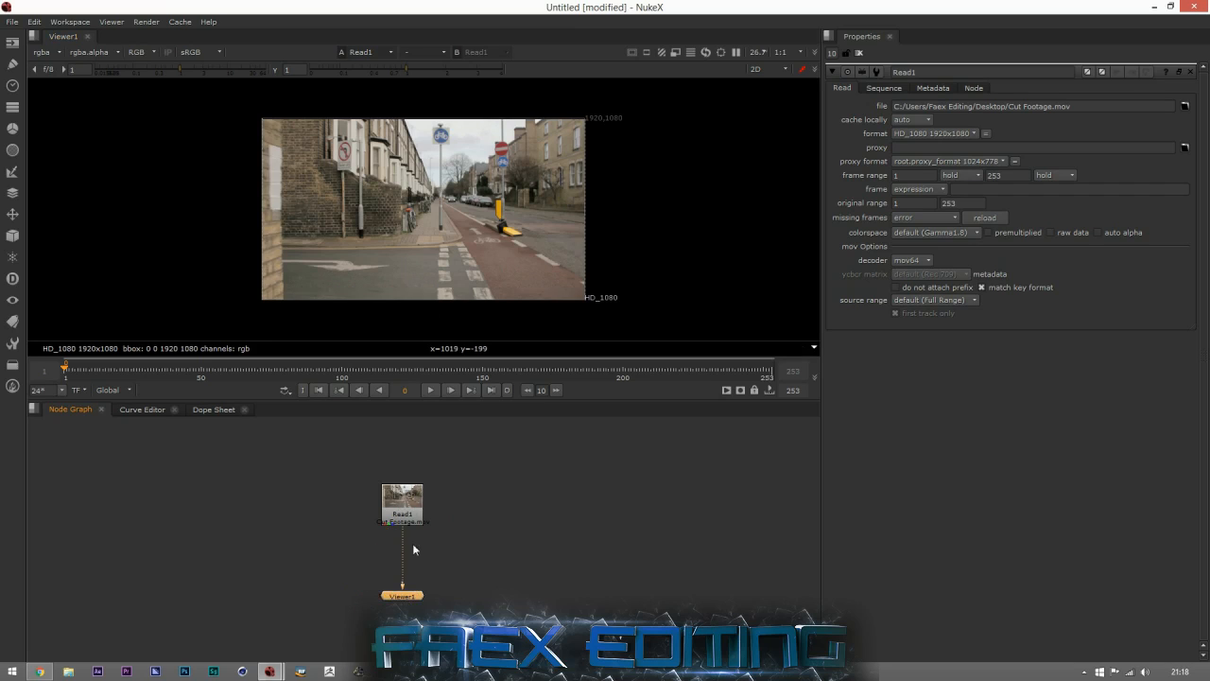
left_click(513, 553)
Scrub through the street footage and play it back in the enlarged viewer, then restore the normal layout
left_click_drag(480, 476, 484, 508)
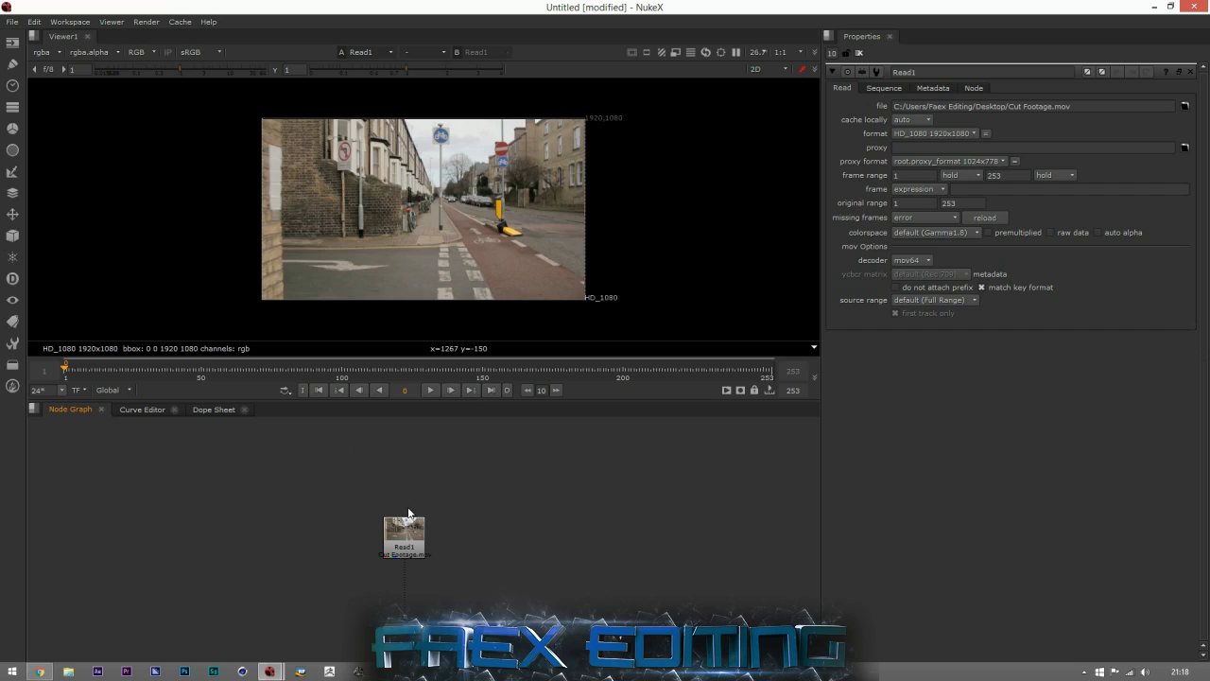
left_click_drag(90, 371, 135, 371)
left_click(186, 373)
key("space")
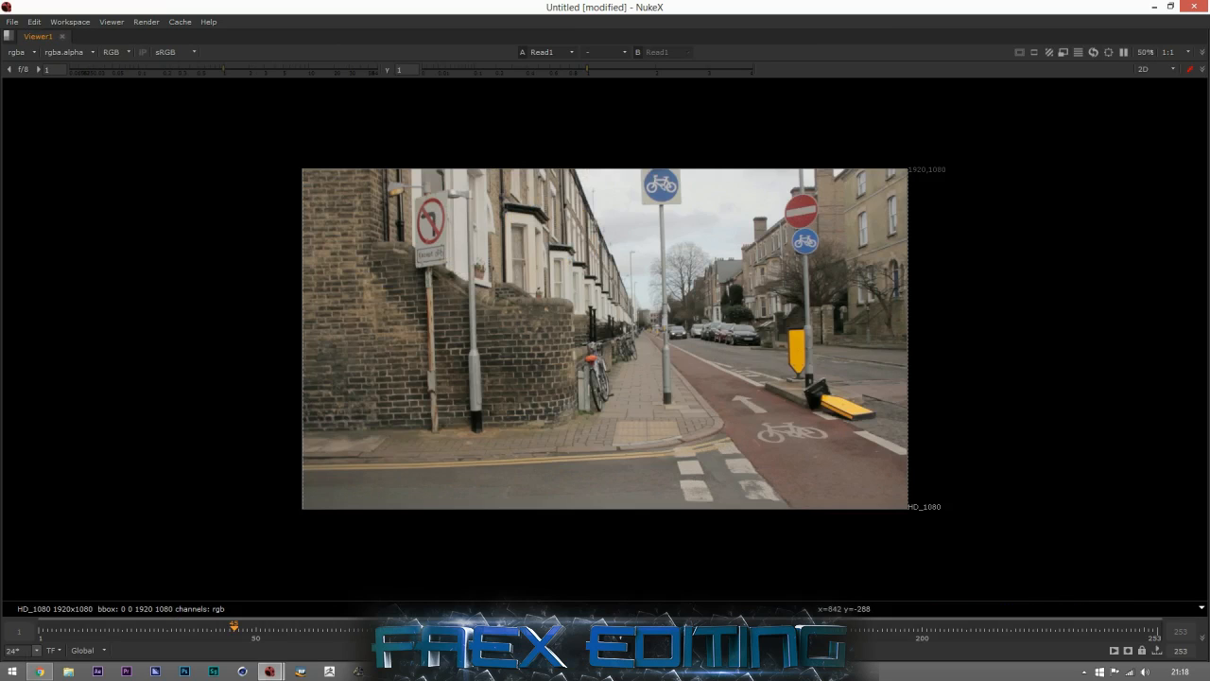
key("l")
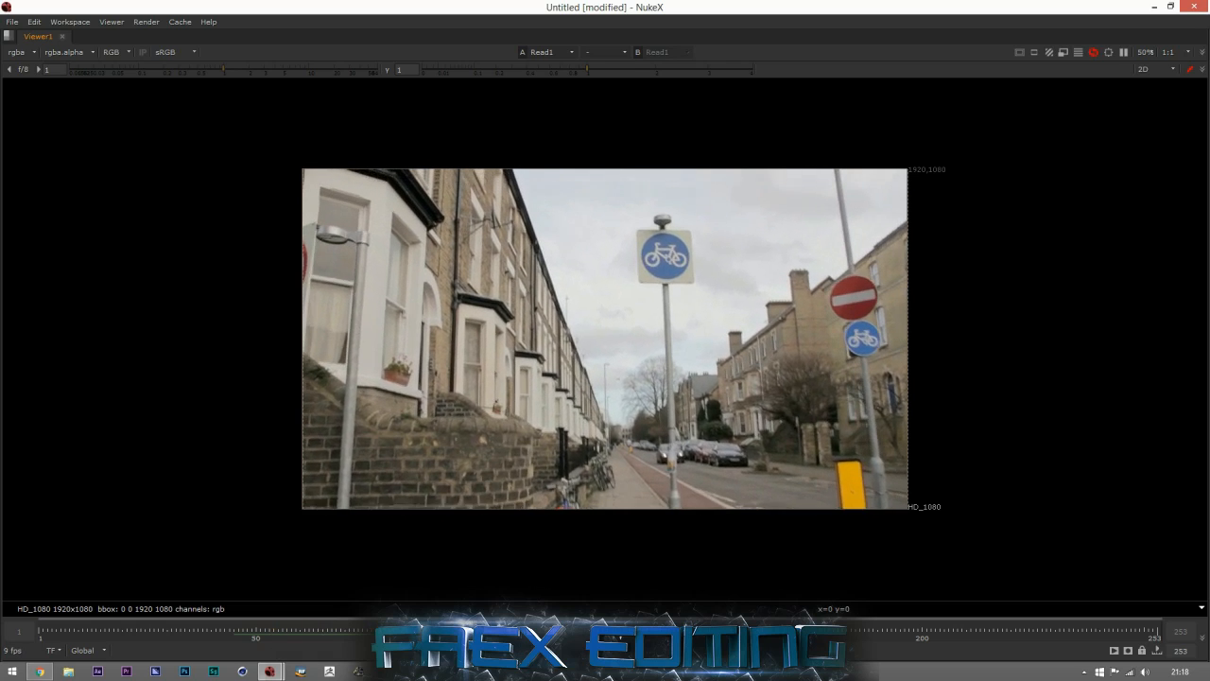
left_click_drag(322, 629, 252, 629)
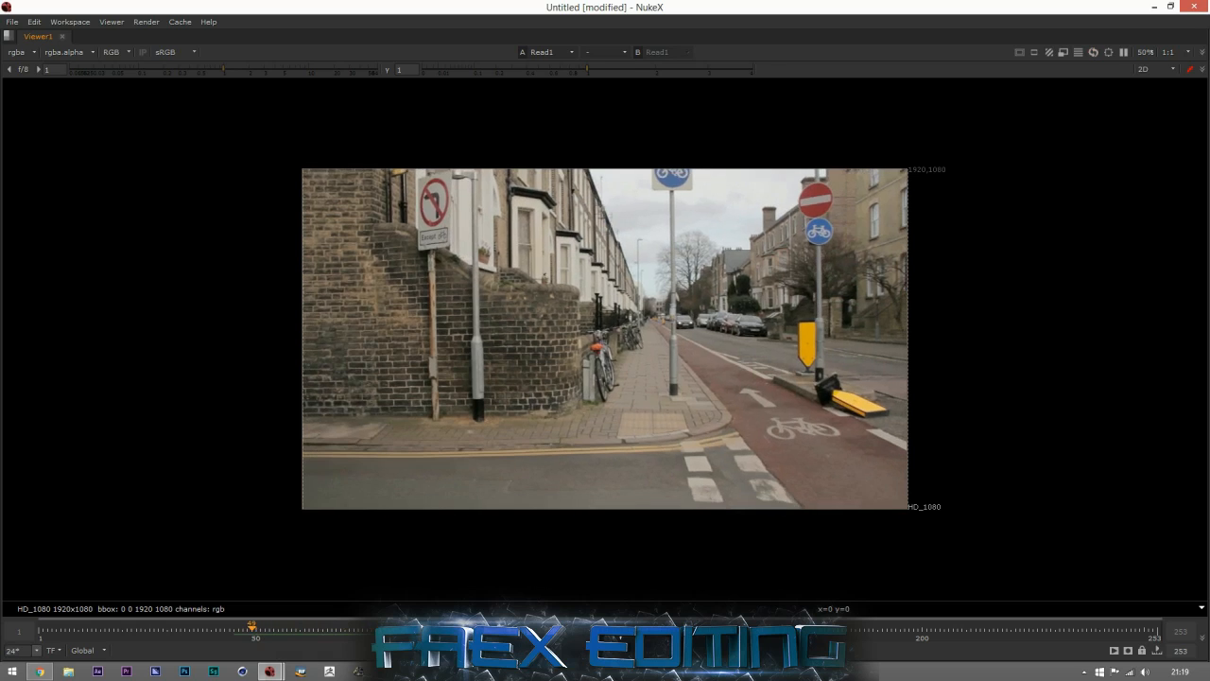
key("l")
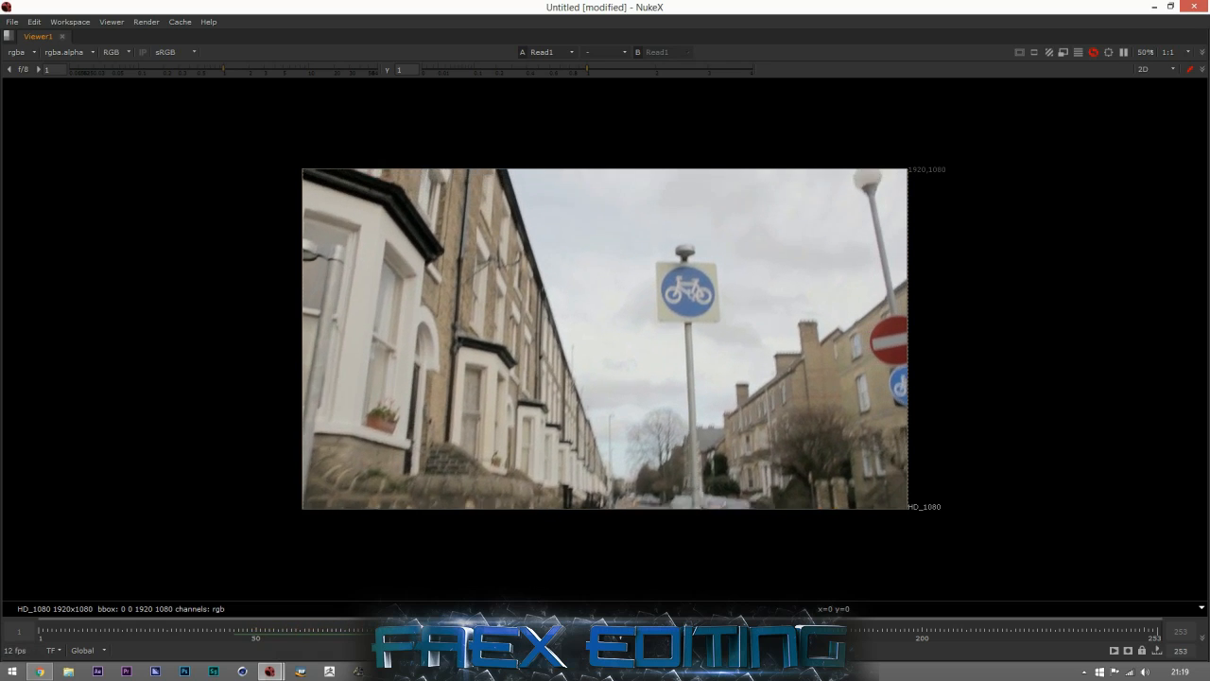
left_click(611, 651)
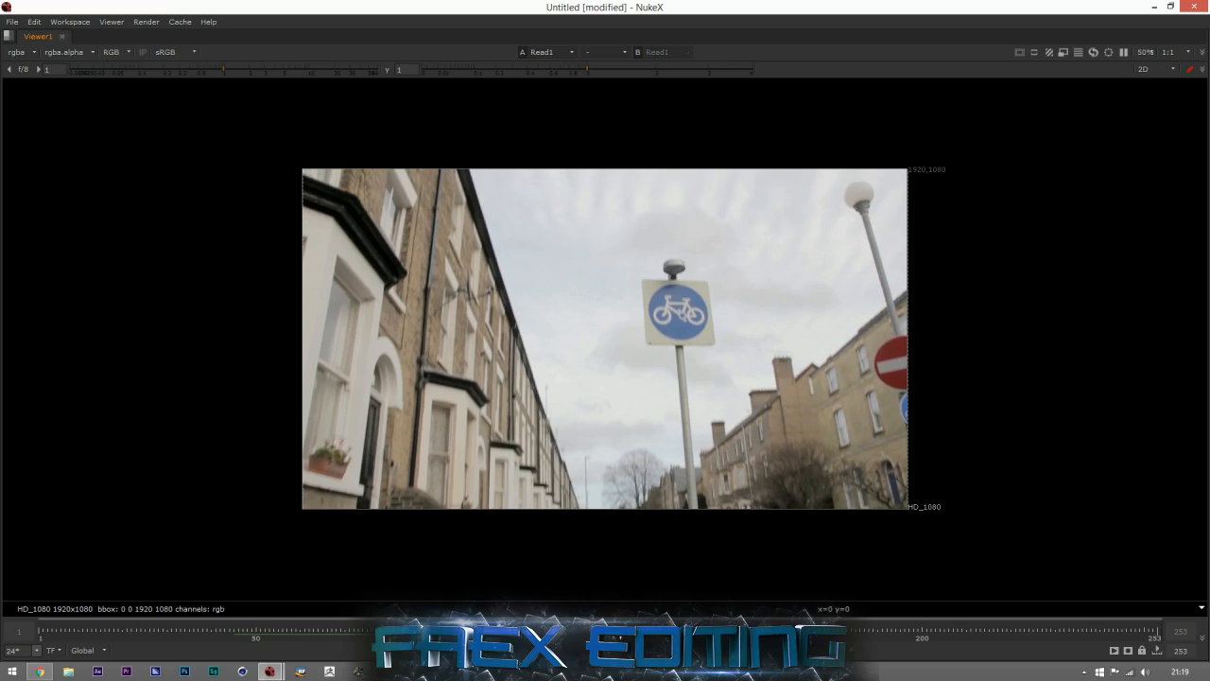
key("space")
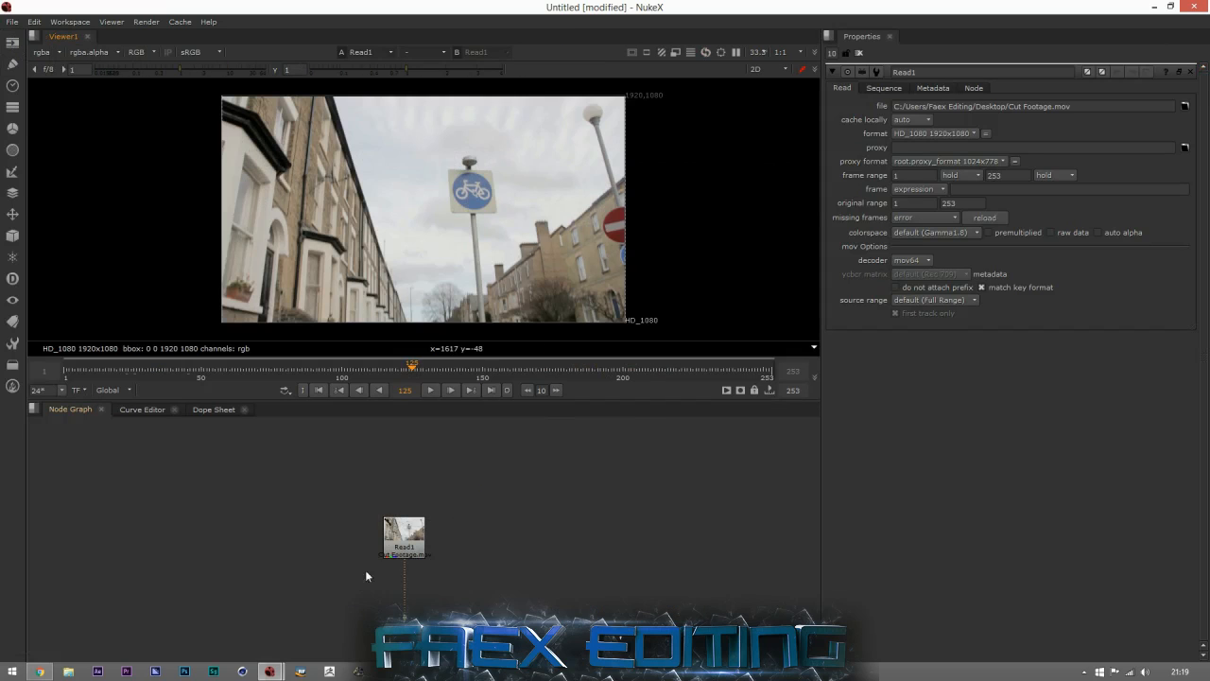
Open the project settings and set the full size format to HD_1080 1920x1080
mouse_move(390, 529)
left_mouse_down()
mouse_move(343, 520)
mouse_move(390, 516)
left_mouse_up()
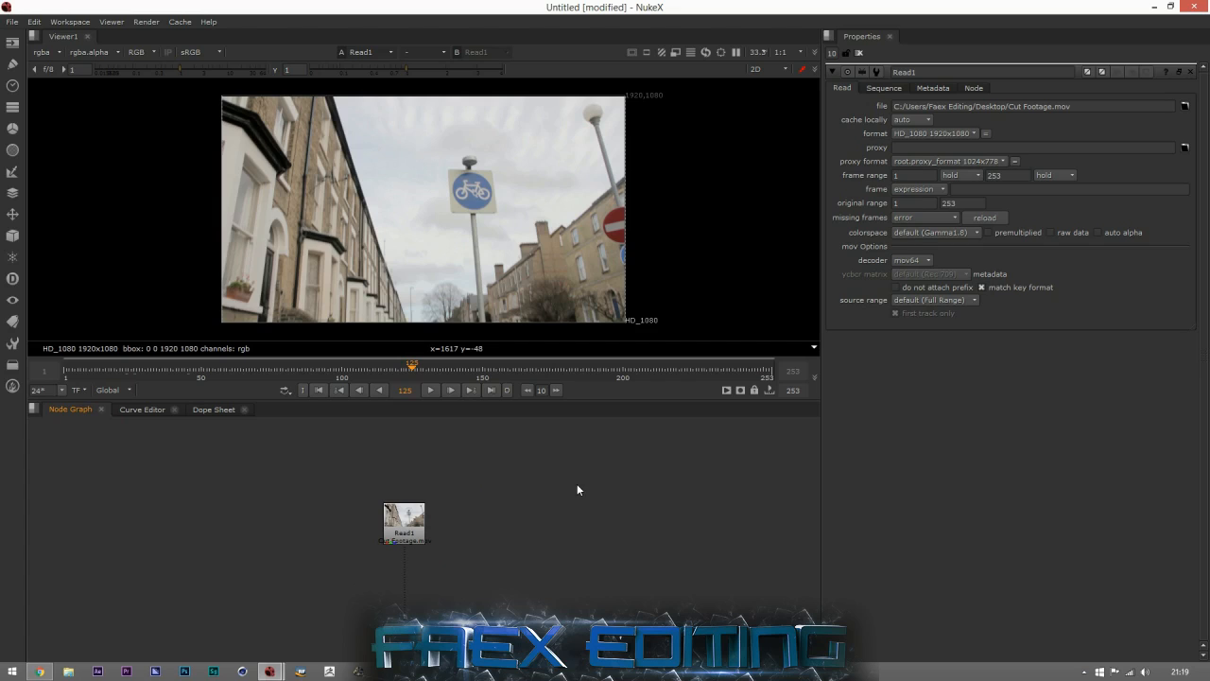
key("s")
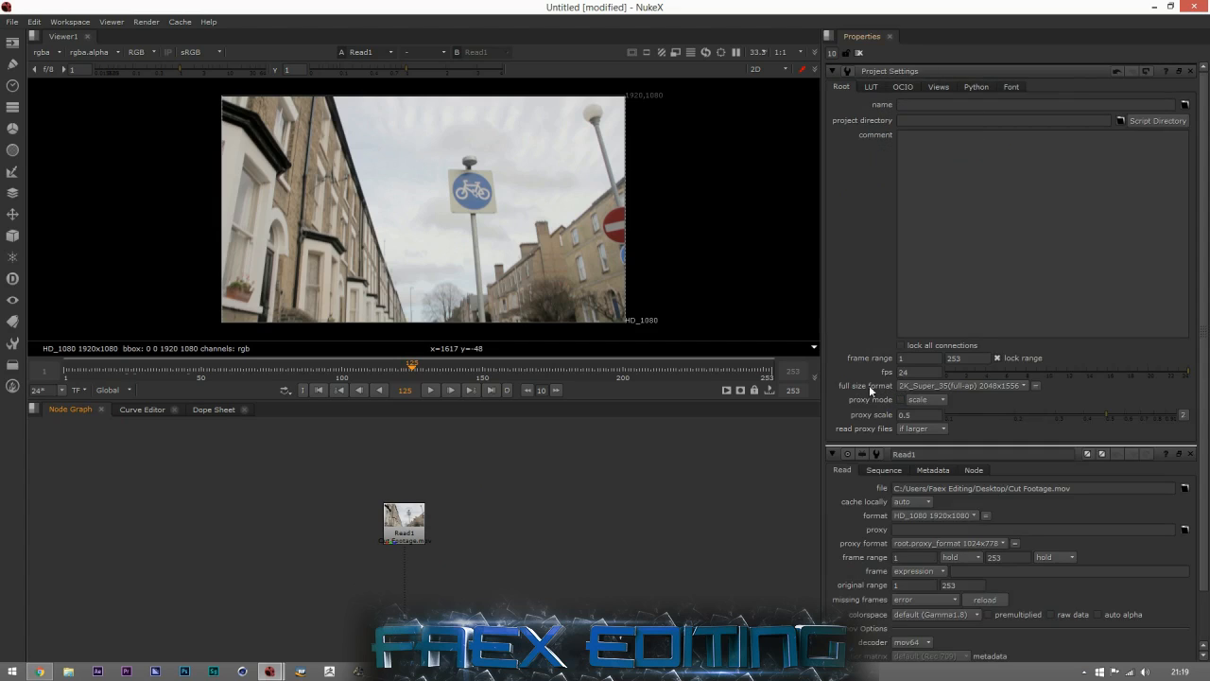
left_click(986, 386)
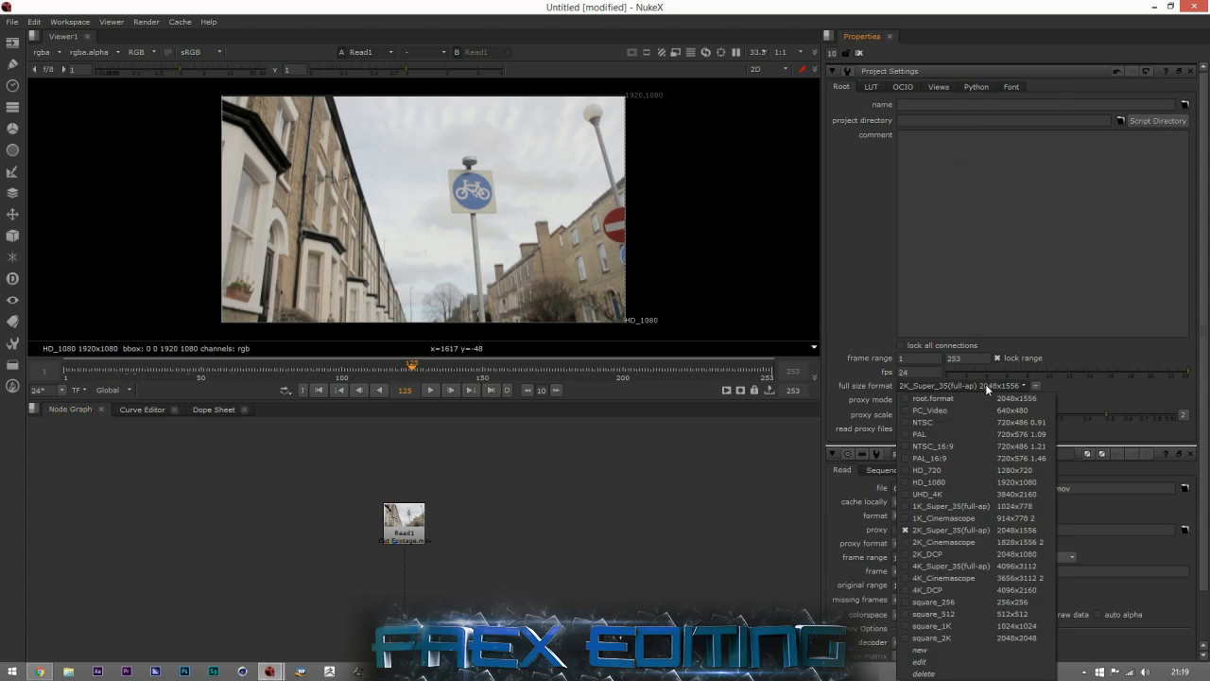
left_click(935, 485)
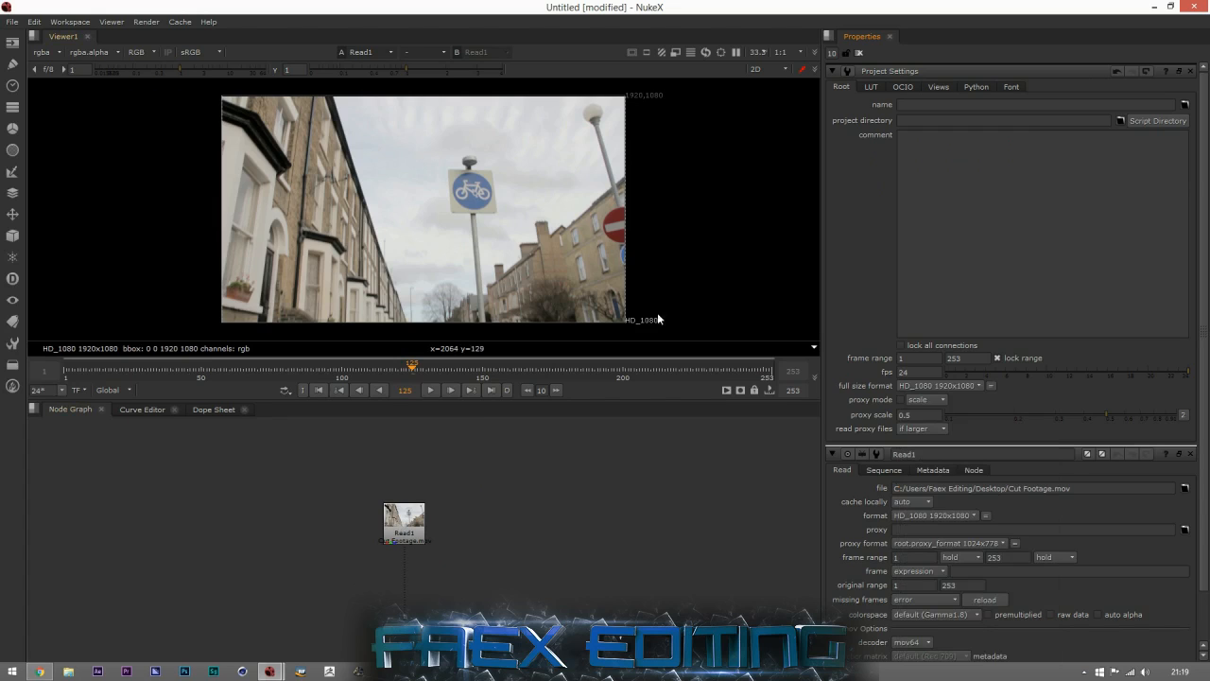
Set the project frame rate to 25 fps and clear all open node properties
left_click(914, 373)
key("BackSpace")
key("BackSpace")
type("25")
key("Return")
left_click(858, 53)
Go to frame 43 and align the Read node directly above the Viewer node
left_click_drag(454, 533, 419, 512)
left_click_drag(293, 368, 183, 374)
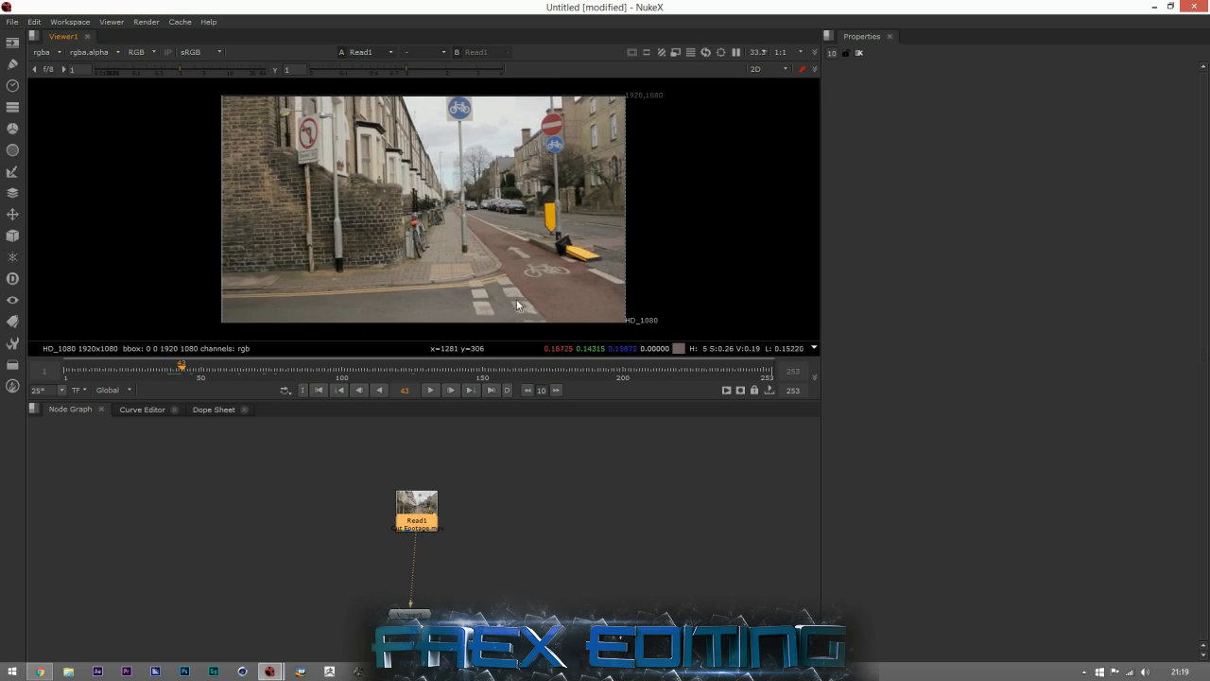
scroll(379, 231, "up", 2)
scroll(442, 246, "down", 3)
scroll(442, 246, "up", 1)
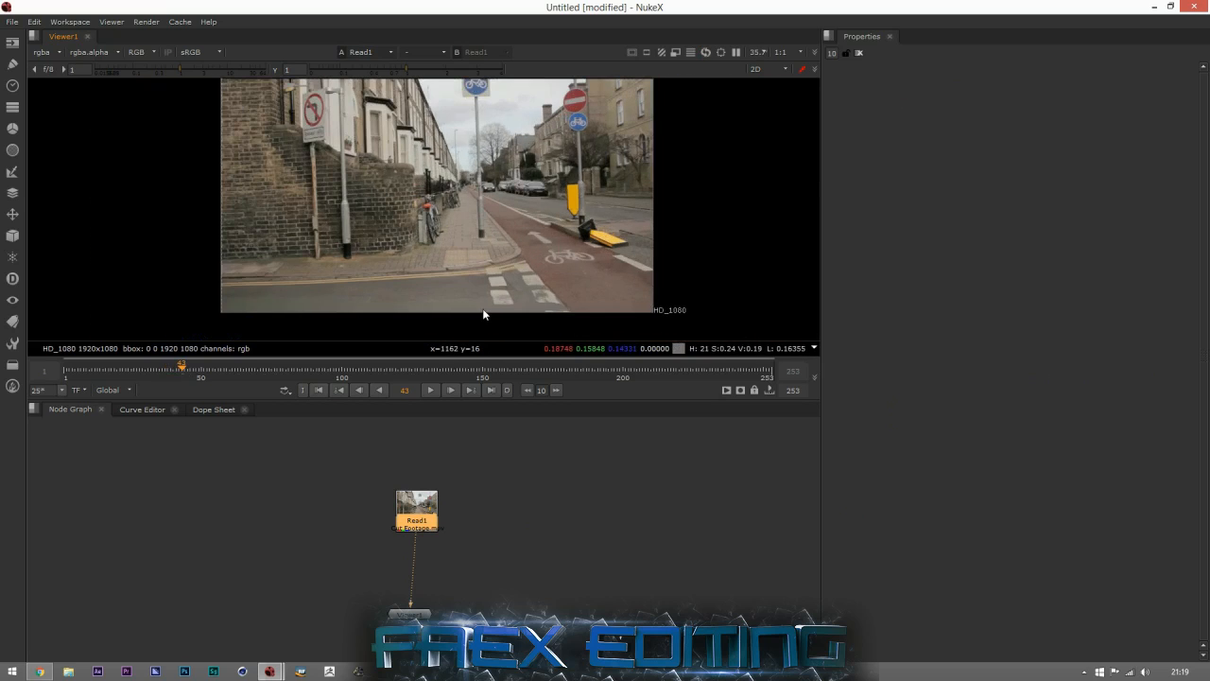
scroll(486, 206, "down", 1)
left_click_drag(425, 510, 418, 513)
left_click(514, 501)
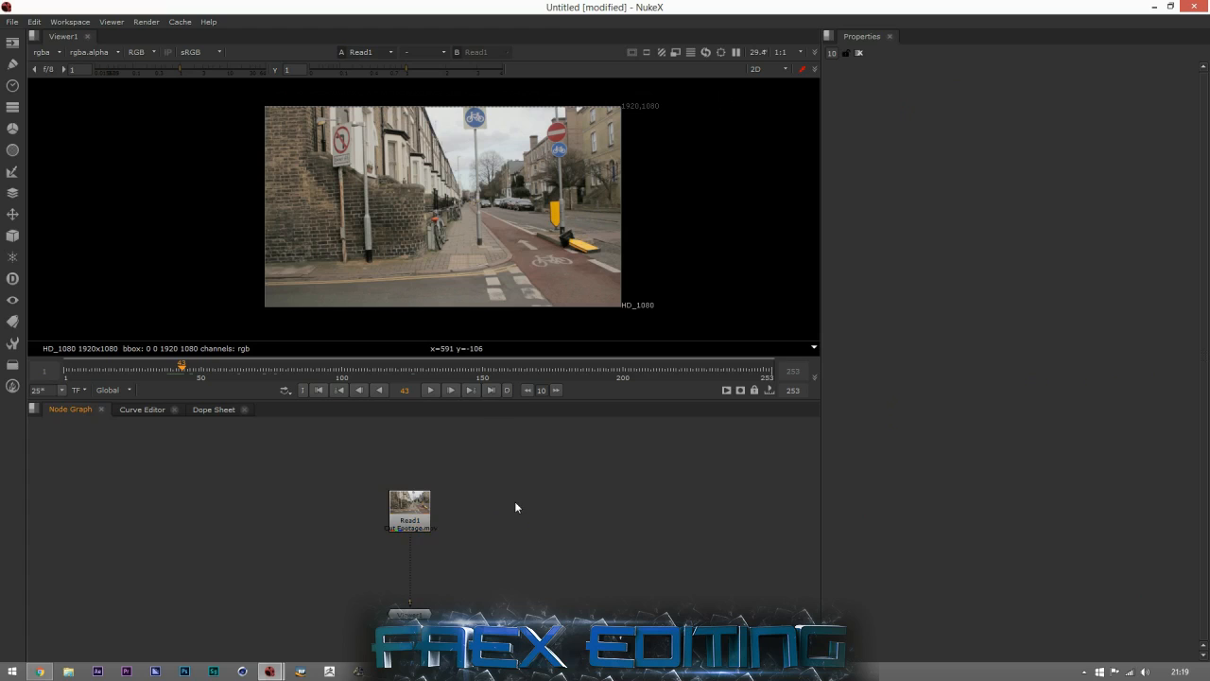
Add a Grade node, connect its input to the Read node and place it level beside the footage
left_click(12, 130)
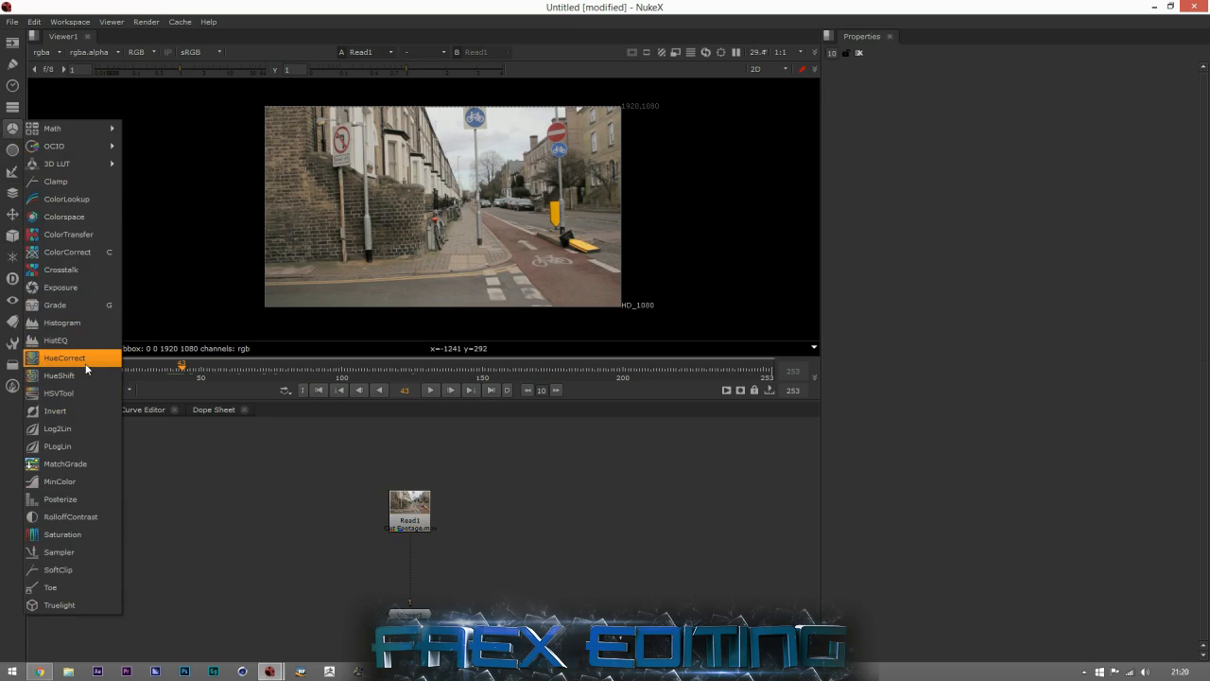
left_click(58, 306)
left_click_drag(495, 538, 490, 557)
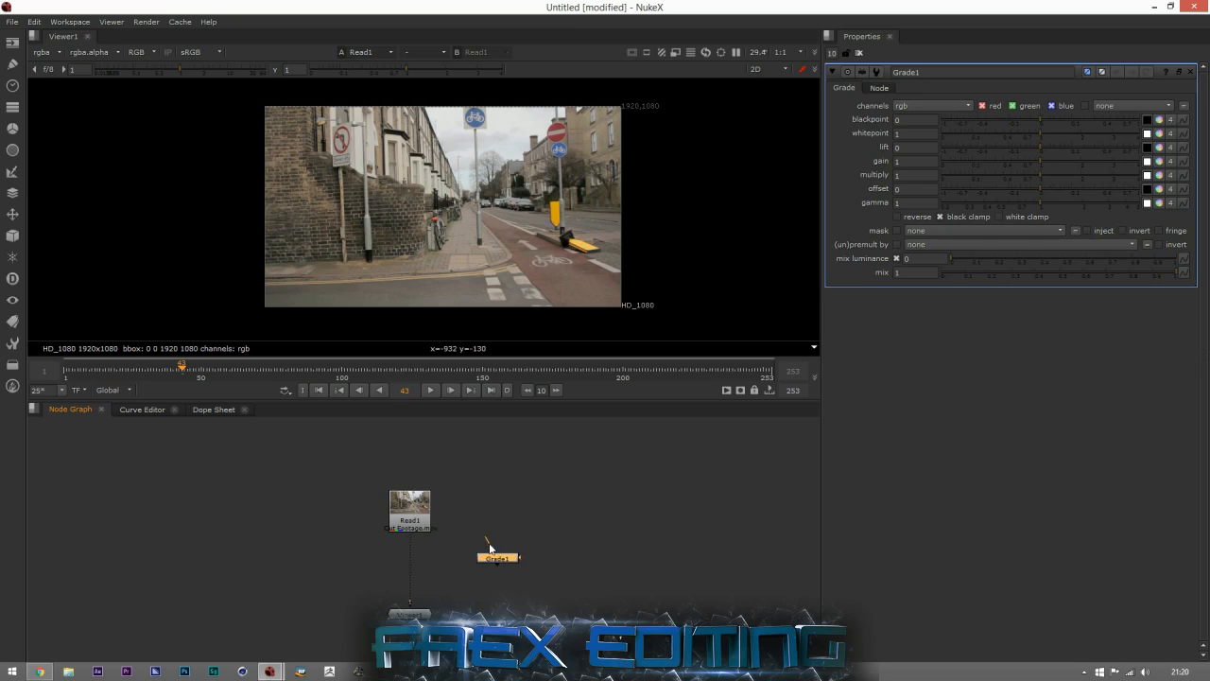
left_click_drag(490, 551, 412, 504)
left_click_drag(486, 534, 490, 512)
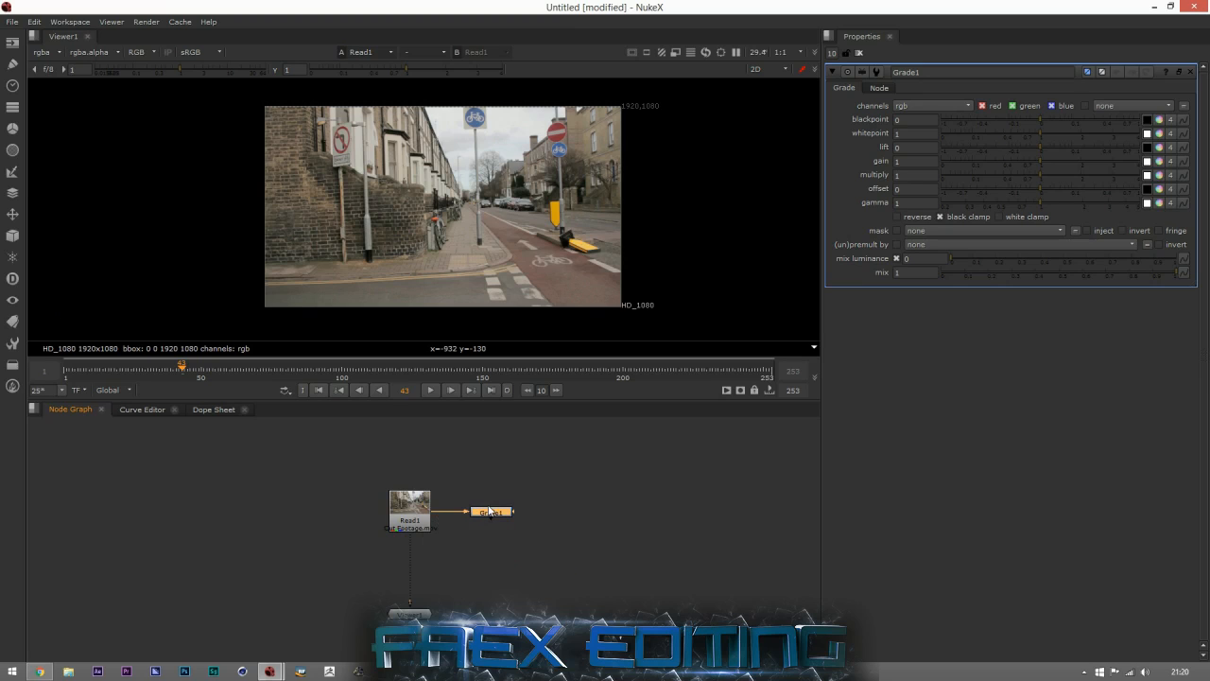
Set the Grade node's blackpoint to -0.075 and whitepoint to 2.16
left_click_drag(412, 615, 414, 613)
left_click(408, 511)
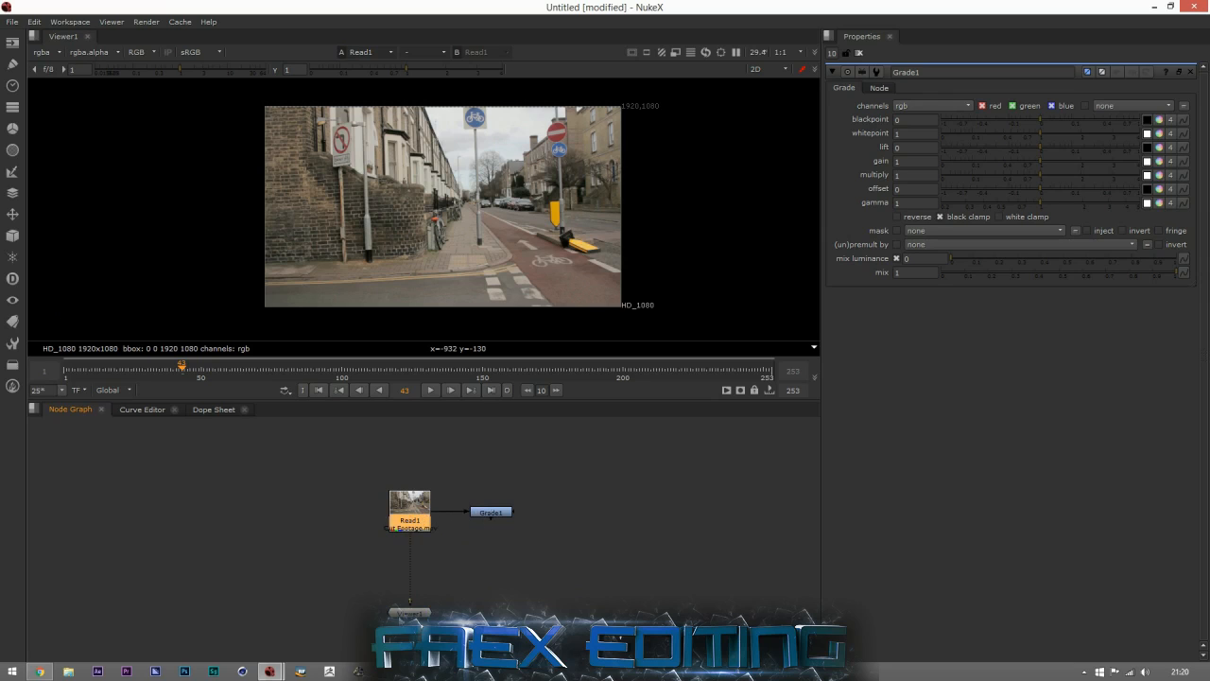
left_click(487, 510)
left_click(1013, 119)
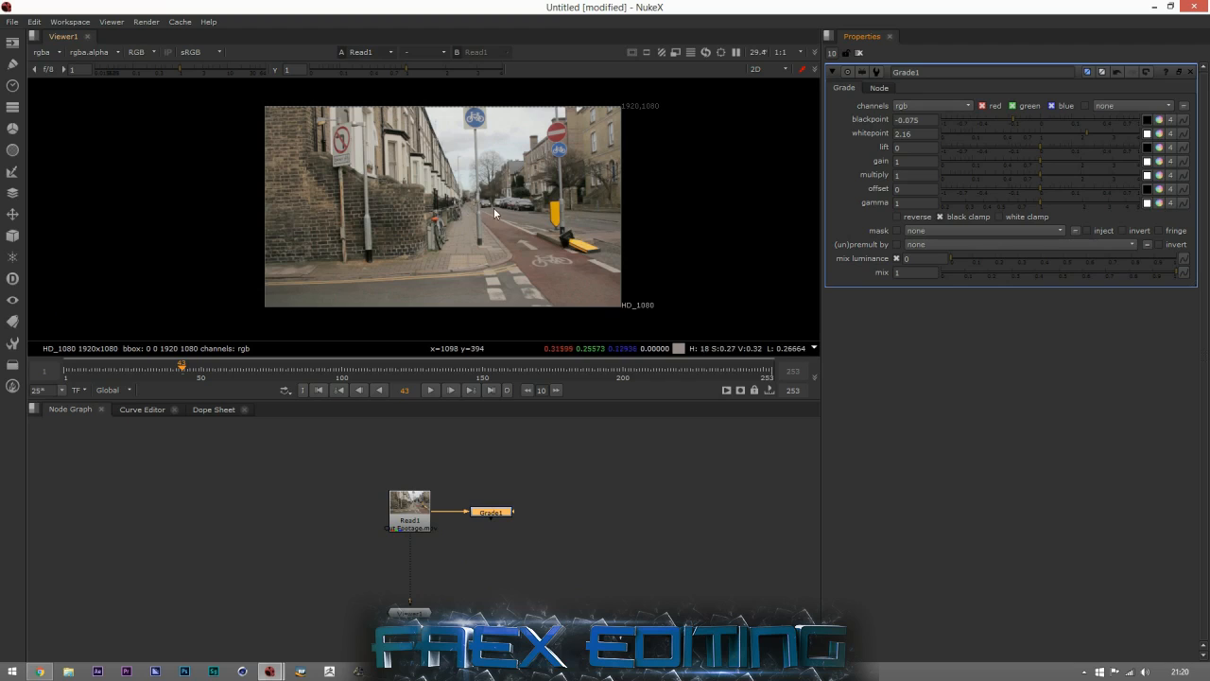
Connect the Viewer to the Grade node's output instead of the Read node and place it below the Grade node
left_click_drag(406, 610, 390, 582)
left_click(426, 584)
left_click(482, 606)
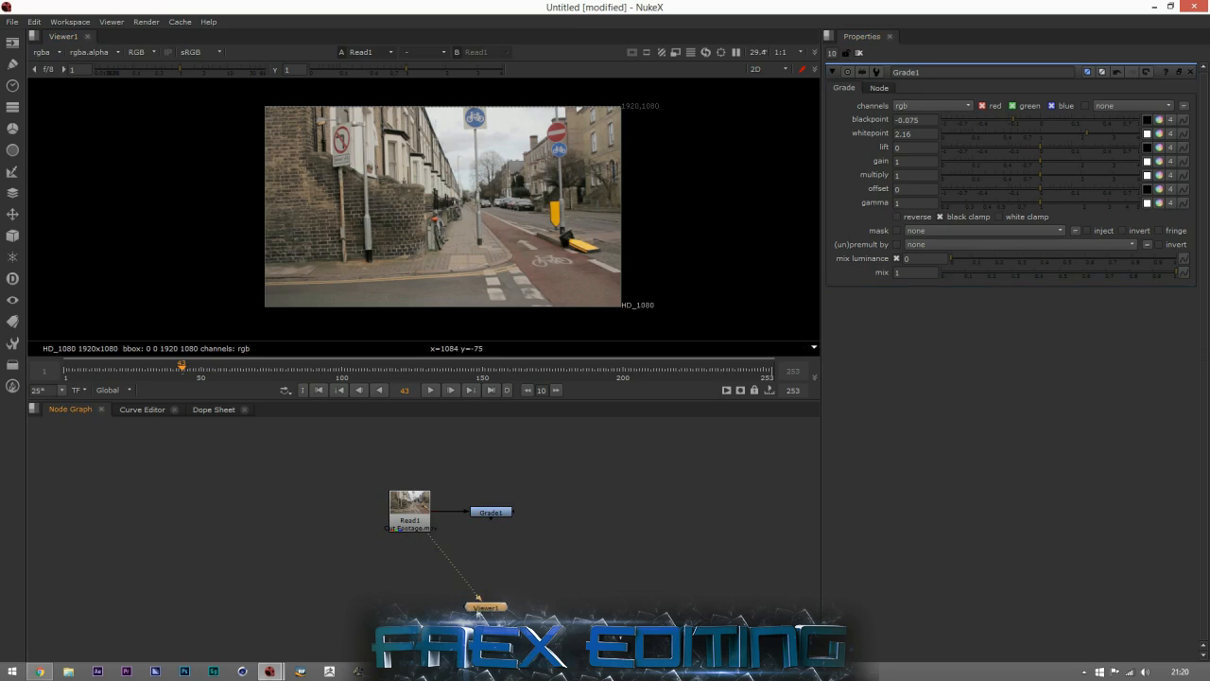
left_click_drag(463, 577, 494, 552)
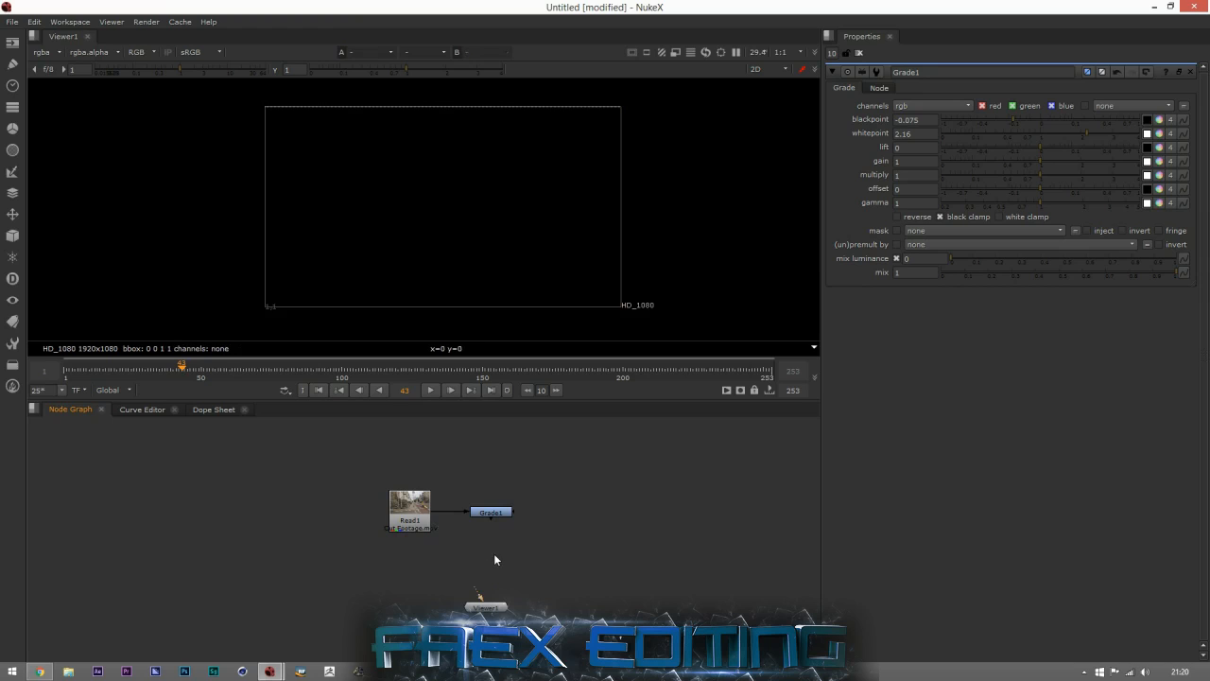
left_click_drag(482, 605, 496, 516)
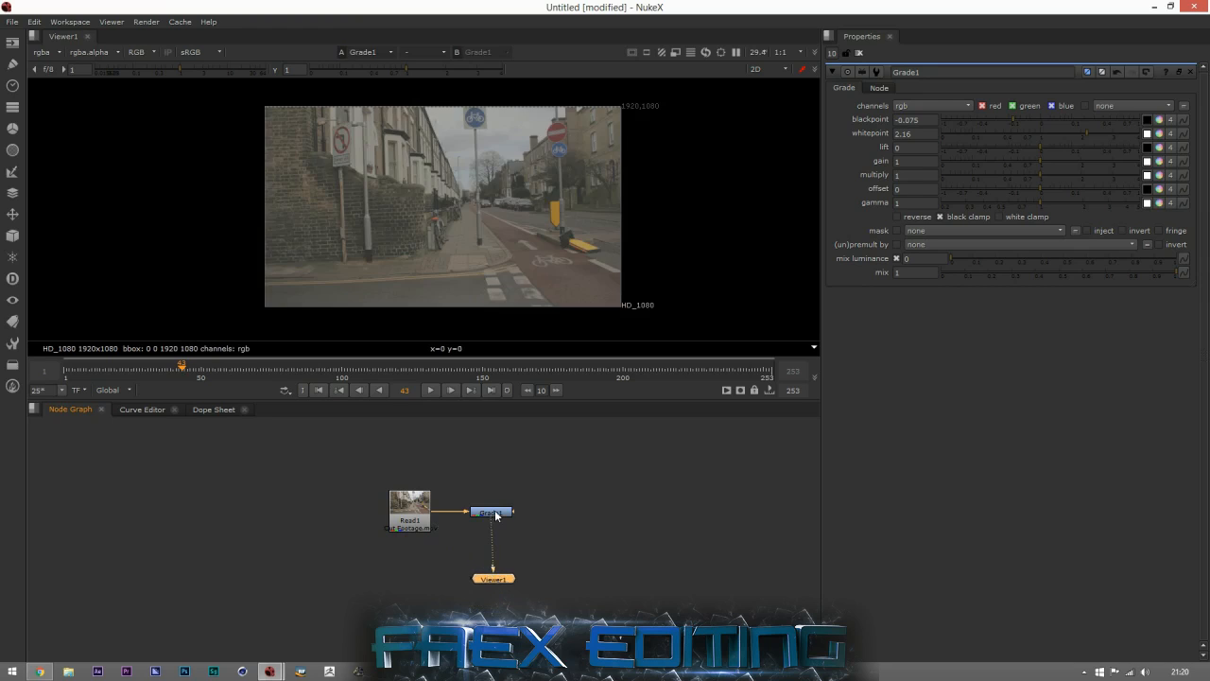
Reset the Grade node's blackpoint to 0 and whitepoint to 1, and align the Viewer beneath the Grade node
double_click(924, 120)
type("1")
type("0")
double_click(916, 135)
type("1")
left_click(893, 380)
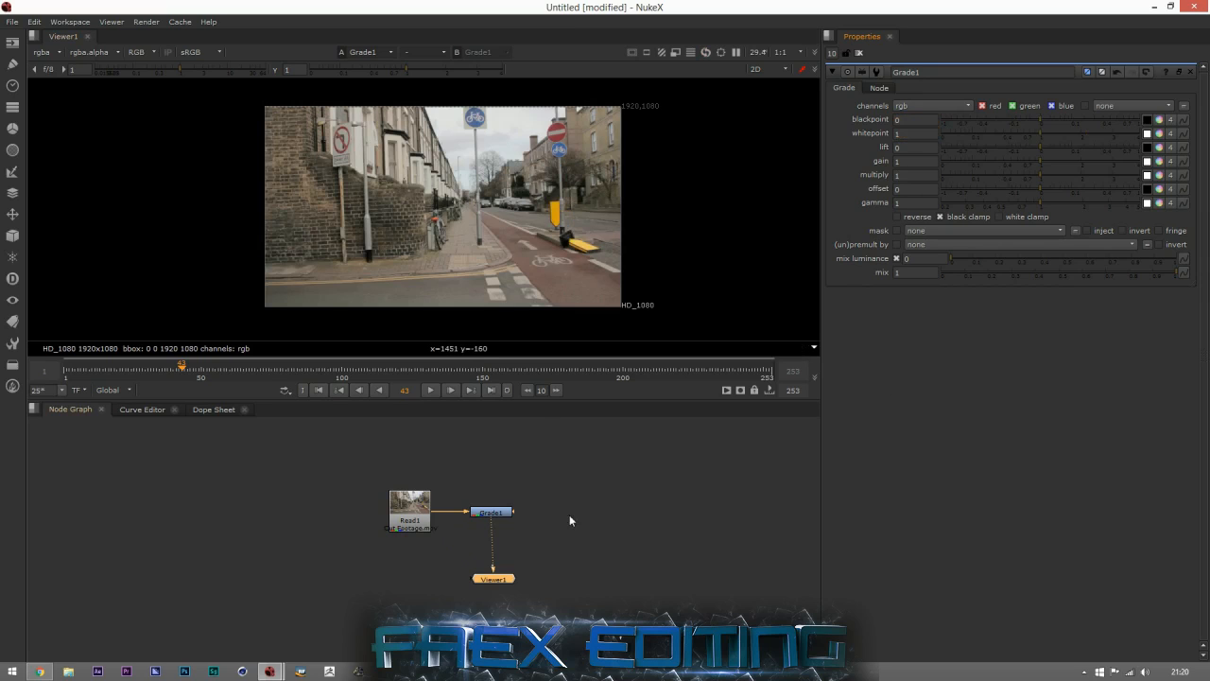
left_click_drag(496, 586, 491, 594)
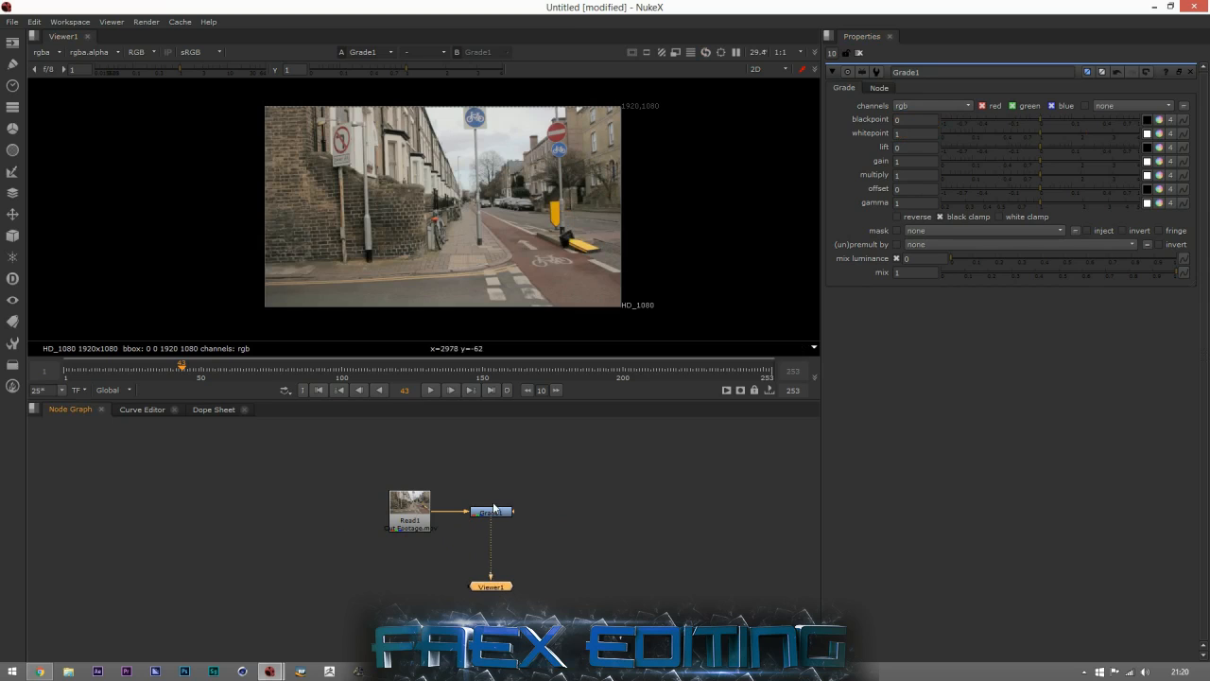
Set the Grade node's blackpoint to 0.05 and whitepoint to 0.7
mouse_move(1045, 120)
left_mouse_down()
mouse_move(1064, 118)
mouse_move(1025, 132)
left_mouse_up()
left_click(1037, 134)
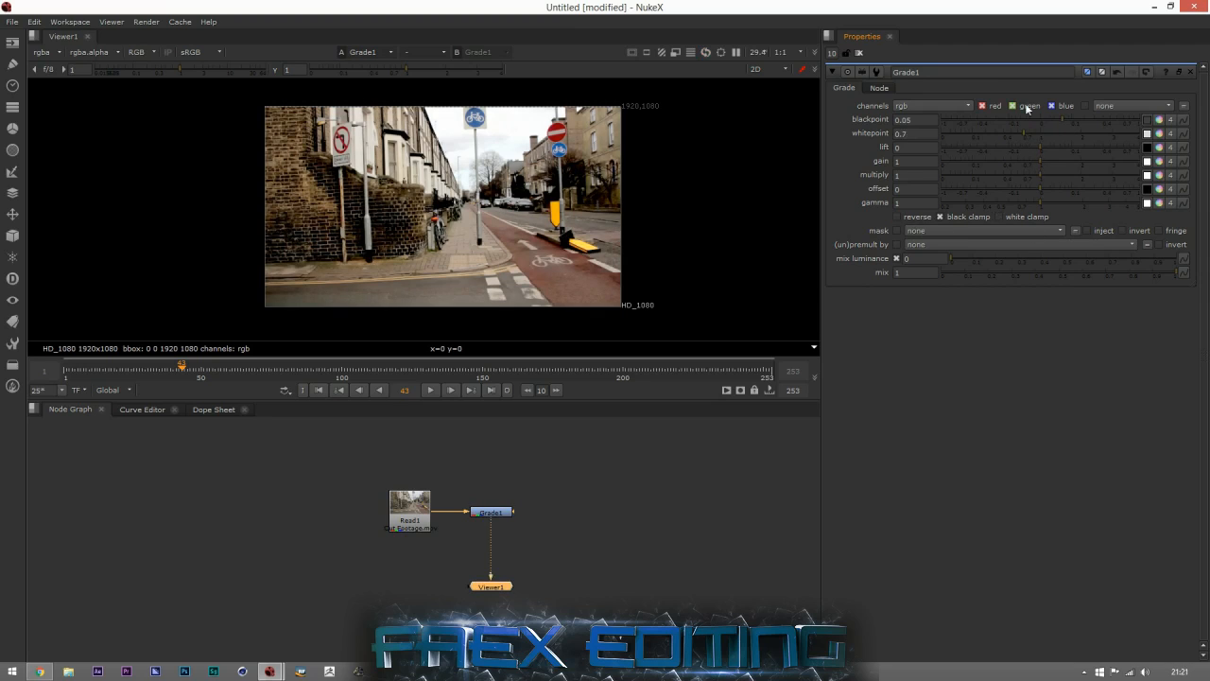
left_click(955, 83)
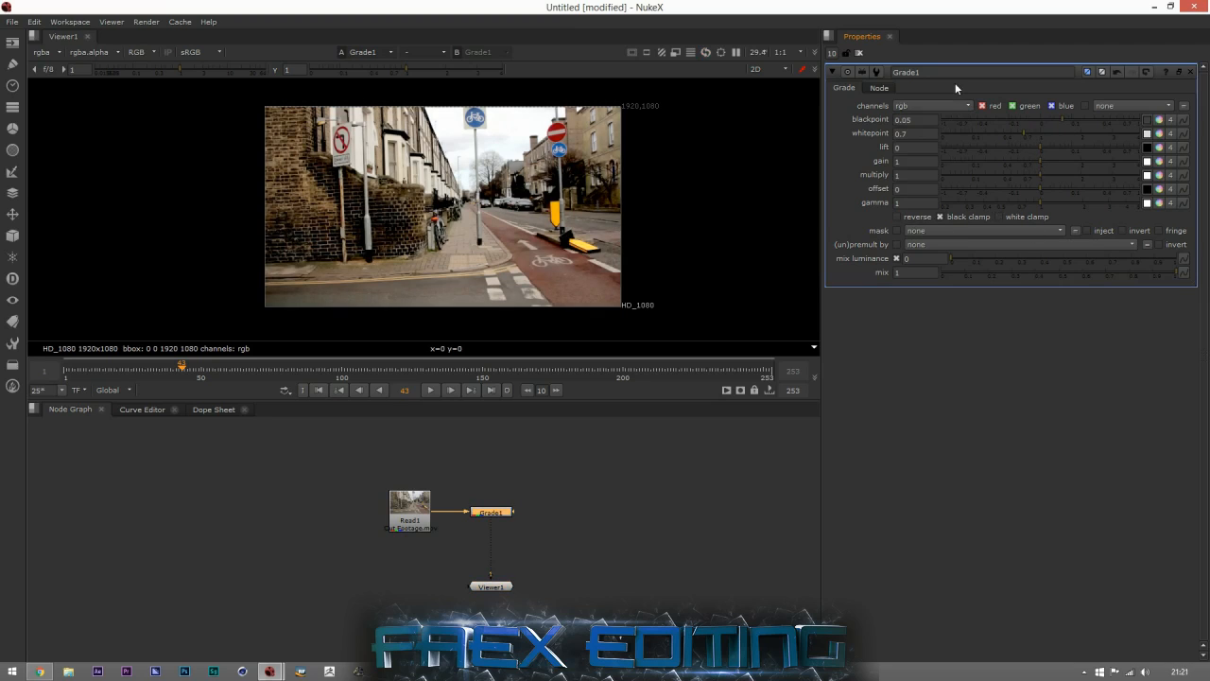
Tint the Grade node's multiply colour blue, about 0.504 red, 0.740 green and 1 blue, with blackpoint 0.065 and whitepoint 0.66
left_click(1161, 176)
left_click_drag(861, 212, 813, 236)
left_click_drag(1061, 118, 1021, 136)
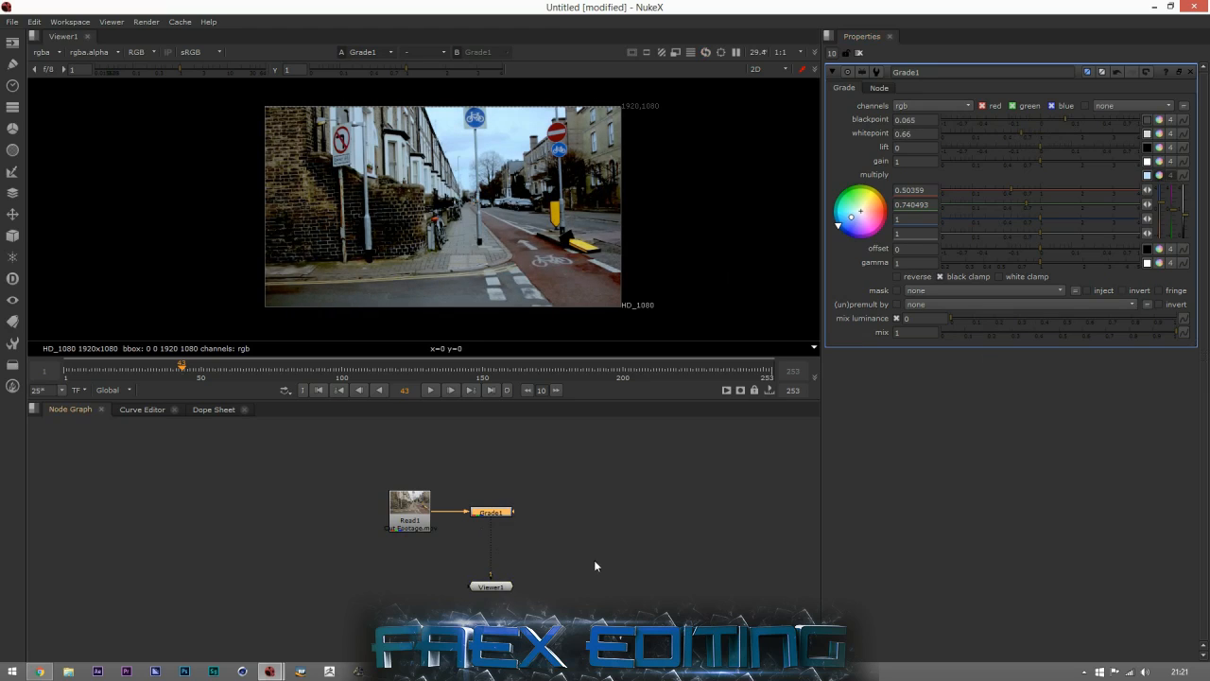
mouse_move(492, 587)
left_mouse_down()
mouse_move(451, 599)
mouse_move(496, 604)
left_mouse_up()
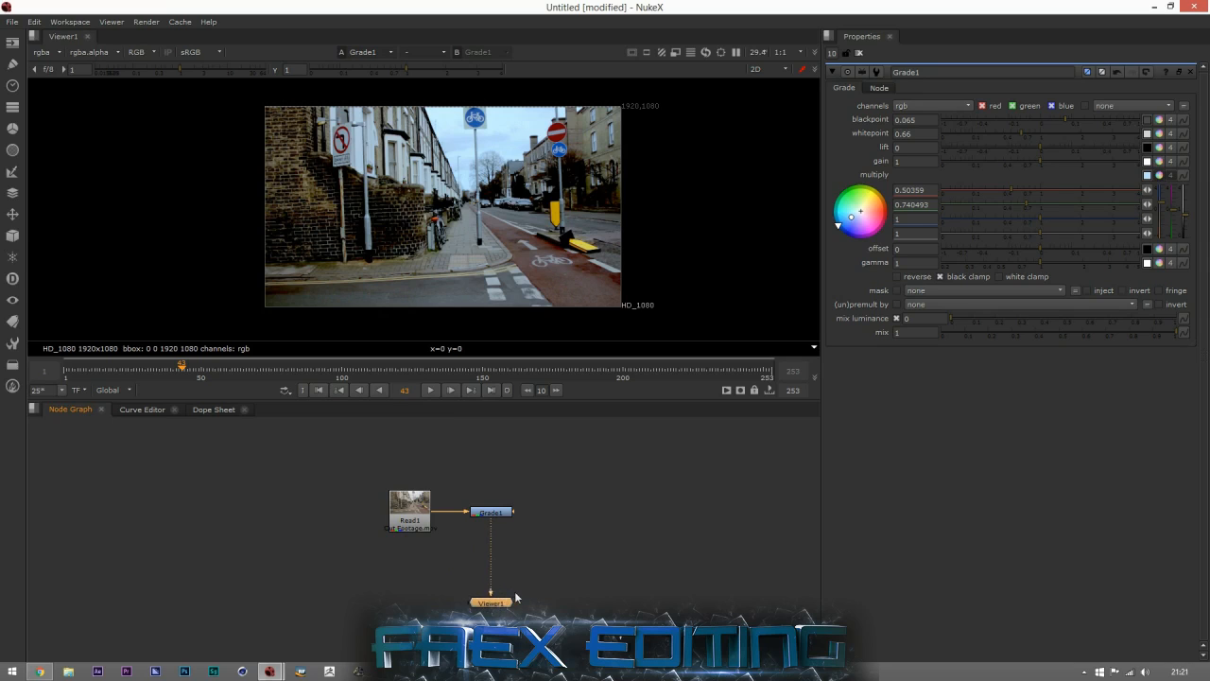
Compare the graded and ungraded footage by disabling and enabling the Grade node several times, and go to frame 77
left_click(491, 511)
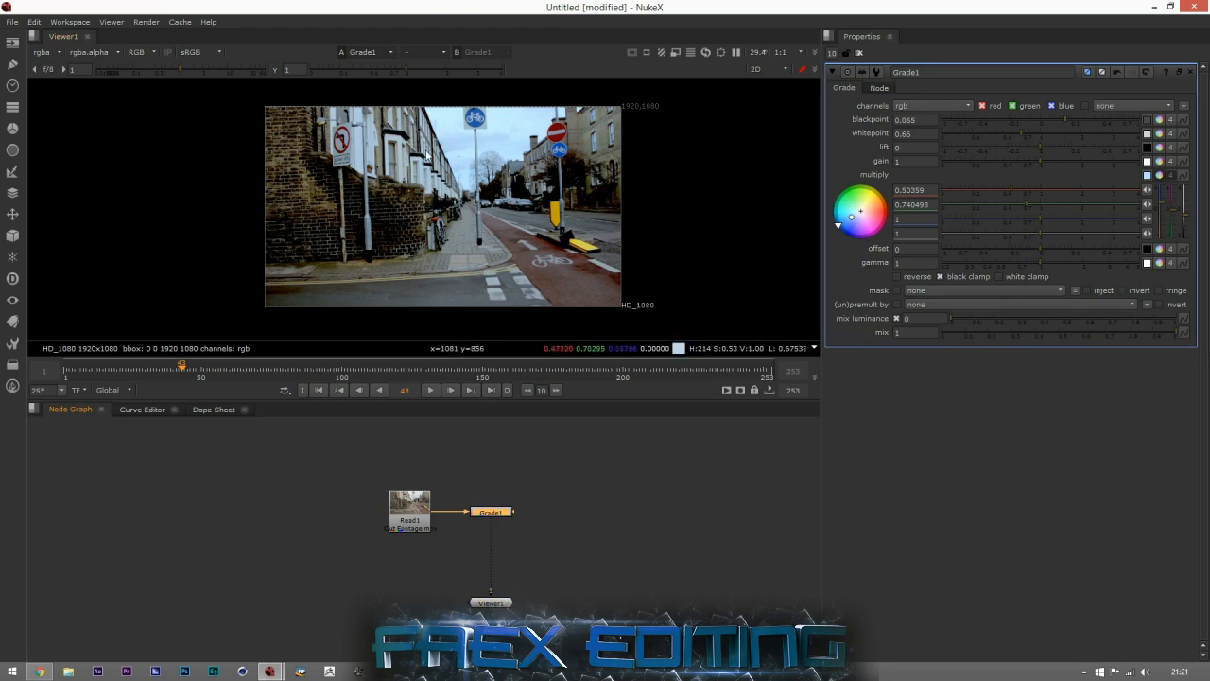
double_click(492, 511)
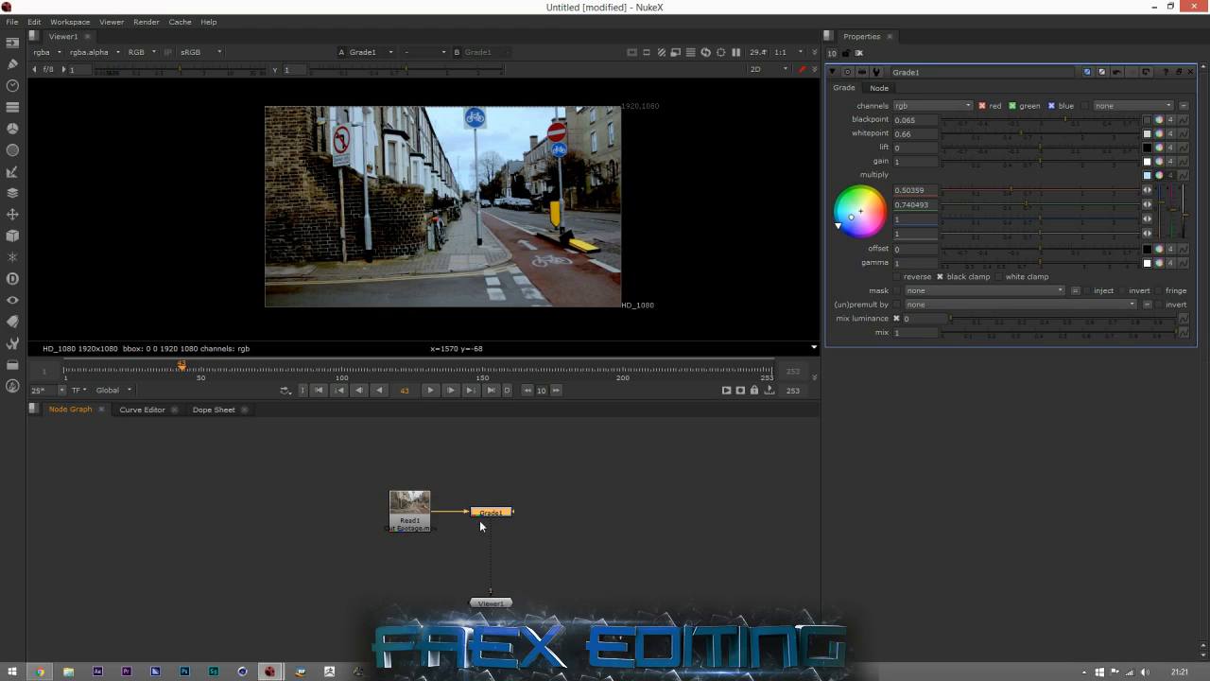
key("d")
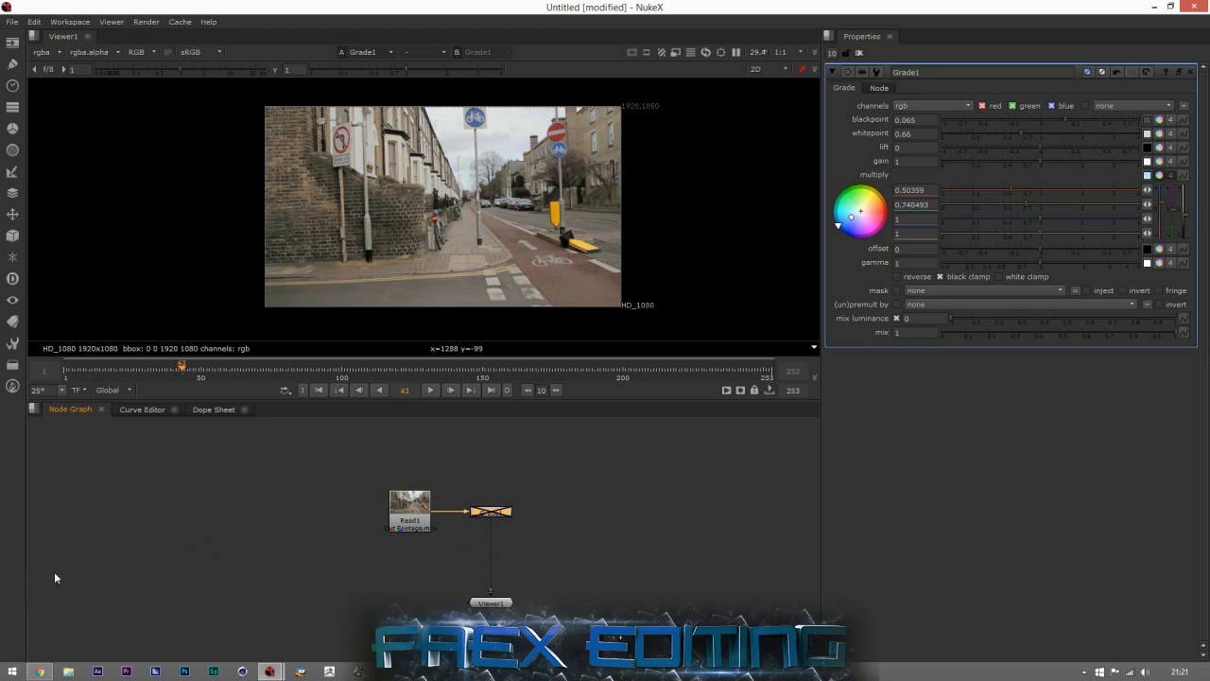
key("d")
key("d")
key("d")
key("d")
key("d")
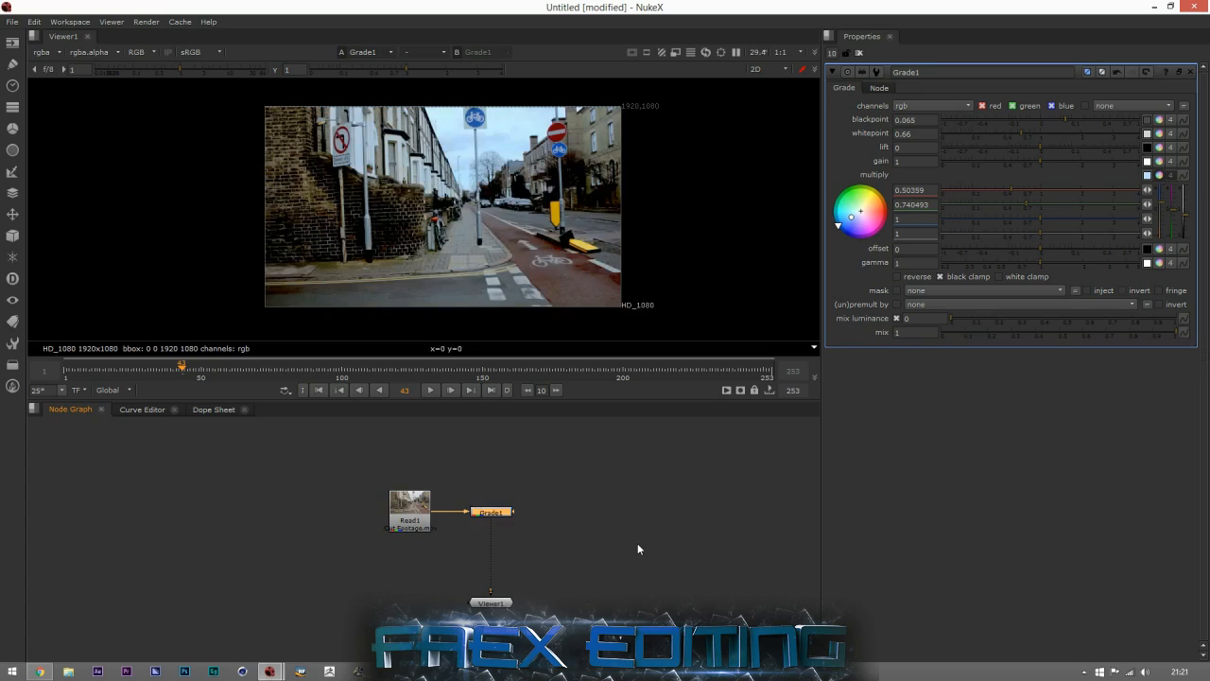
key("d")
key("d")
left_click_drag(473, 364, 276, 371)
left_click(543, 543)
Delete the Grade node and move the Viewer directly below the Read node
left_click(486, 511)
key("Delete")
left_click_drag(500, 601, 412, 610)
left_click(501, 594)
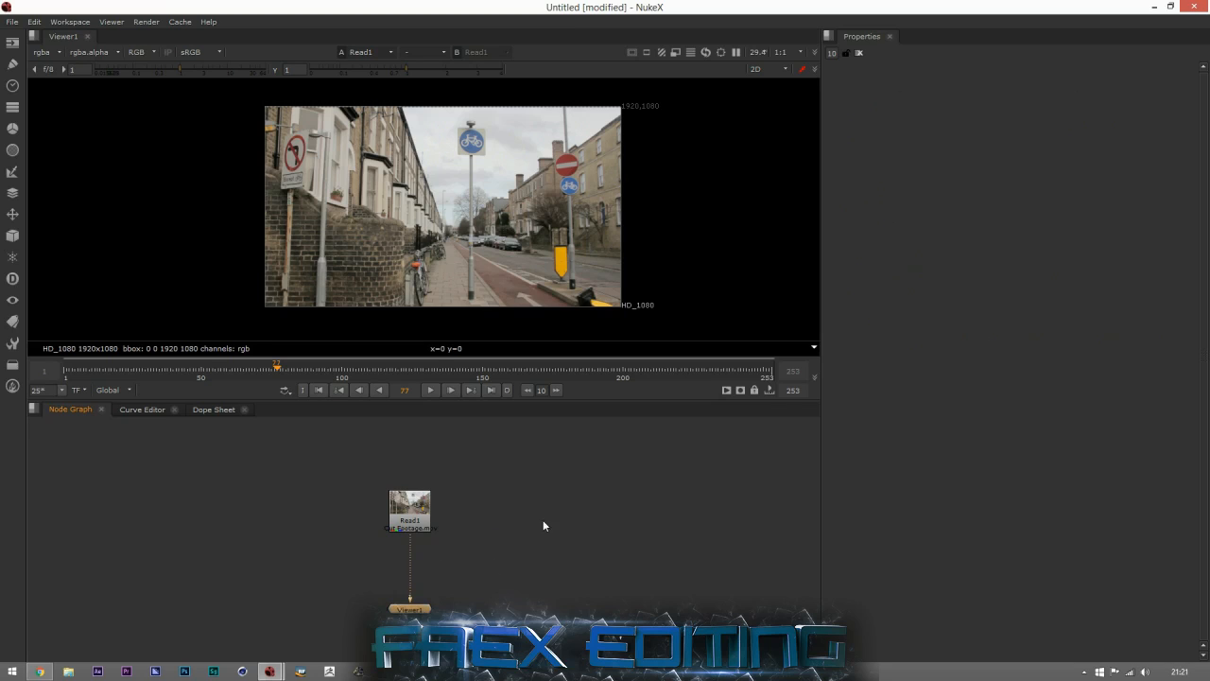
Insert an Exposure node after the footage's Read node and position it midway between the Read and Viewer nodes
left_click(414, 508)
right_click(415, 509)
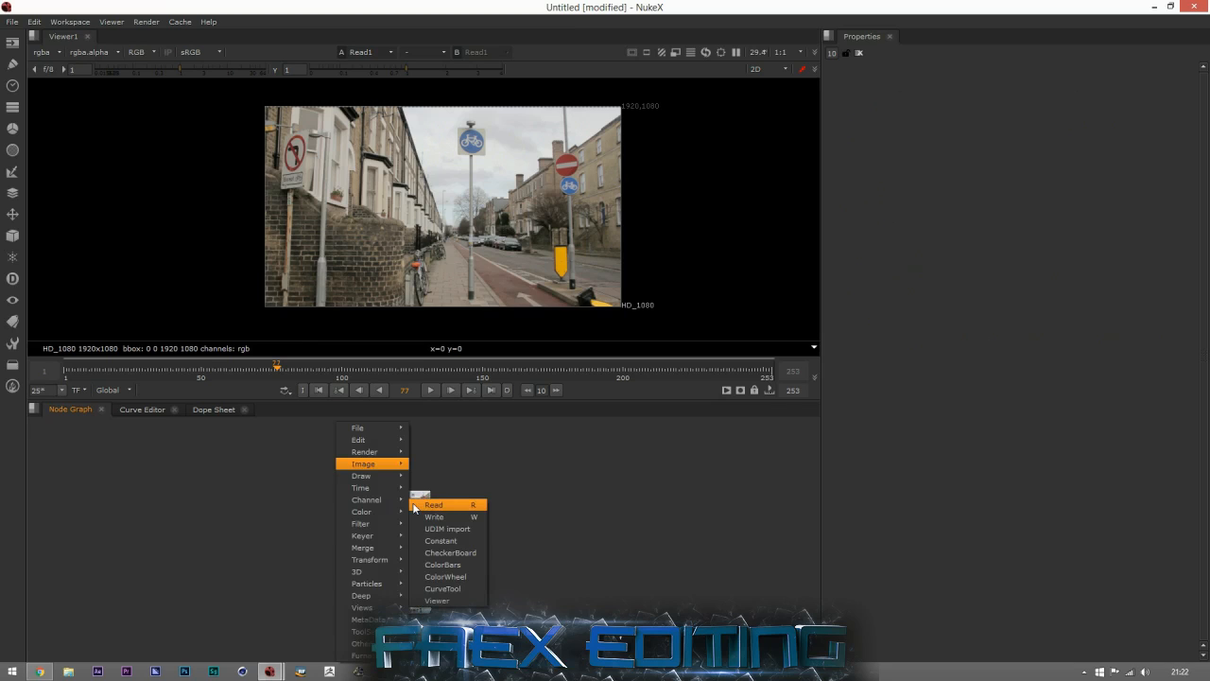
mouse_move(371, 534)
mouse_move(370, 513)
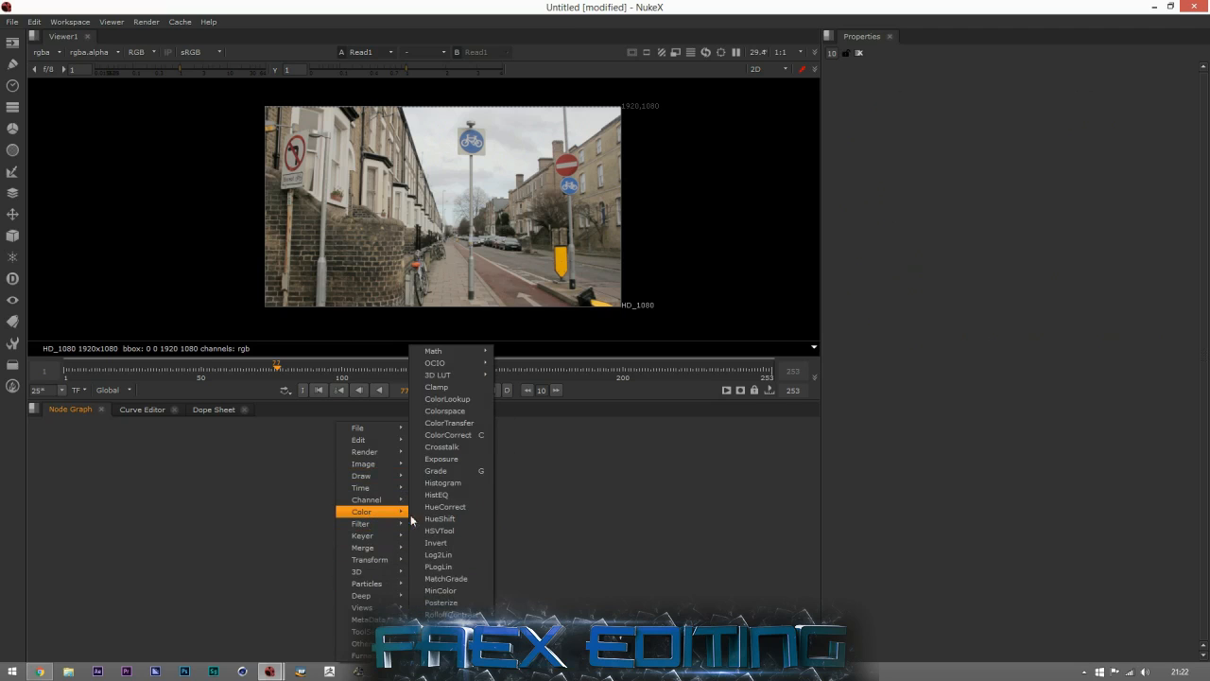
left_click(456, 459)
left_click_drag(407, 543, 406, 562)
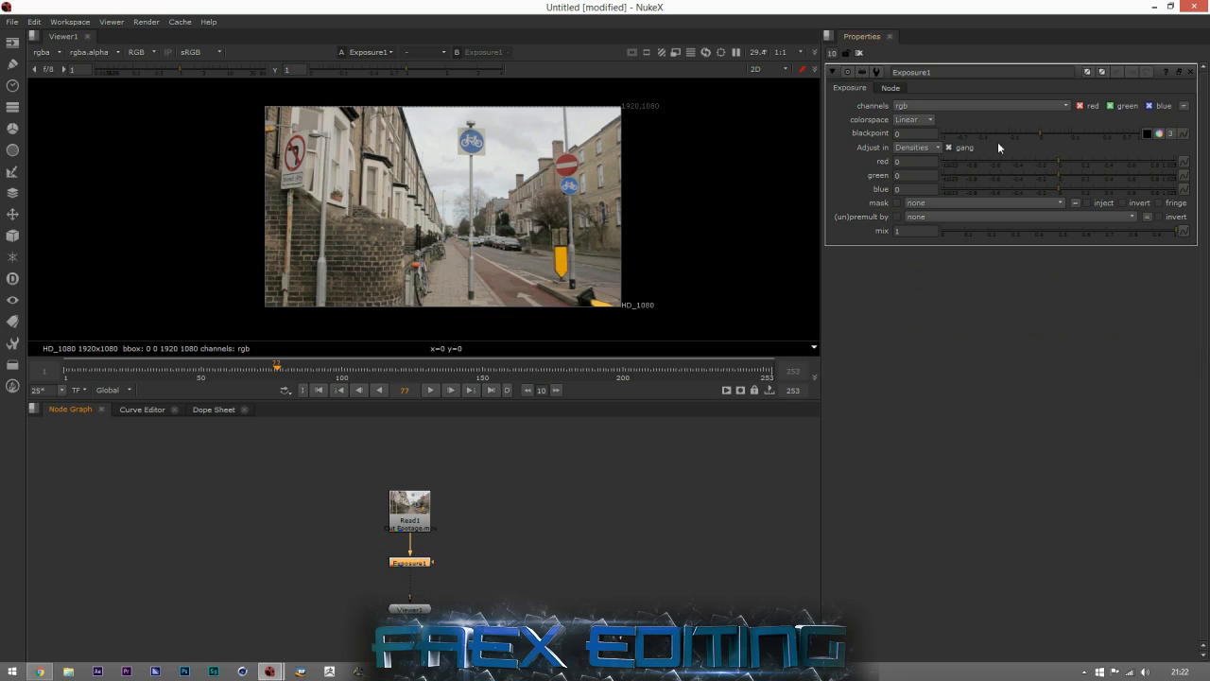
Set the Exposure node's ganged red, green and blue densities to 0.12 and its colorspace to Cineon
mouse_move(1078, 162)
left_mouse_down()
mouse_move(1095, 162)
mouse_move(1037, 174)
mouse_move(1053, 158)
mouse_move(1072, 161)
left_mouse_up()
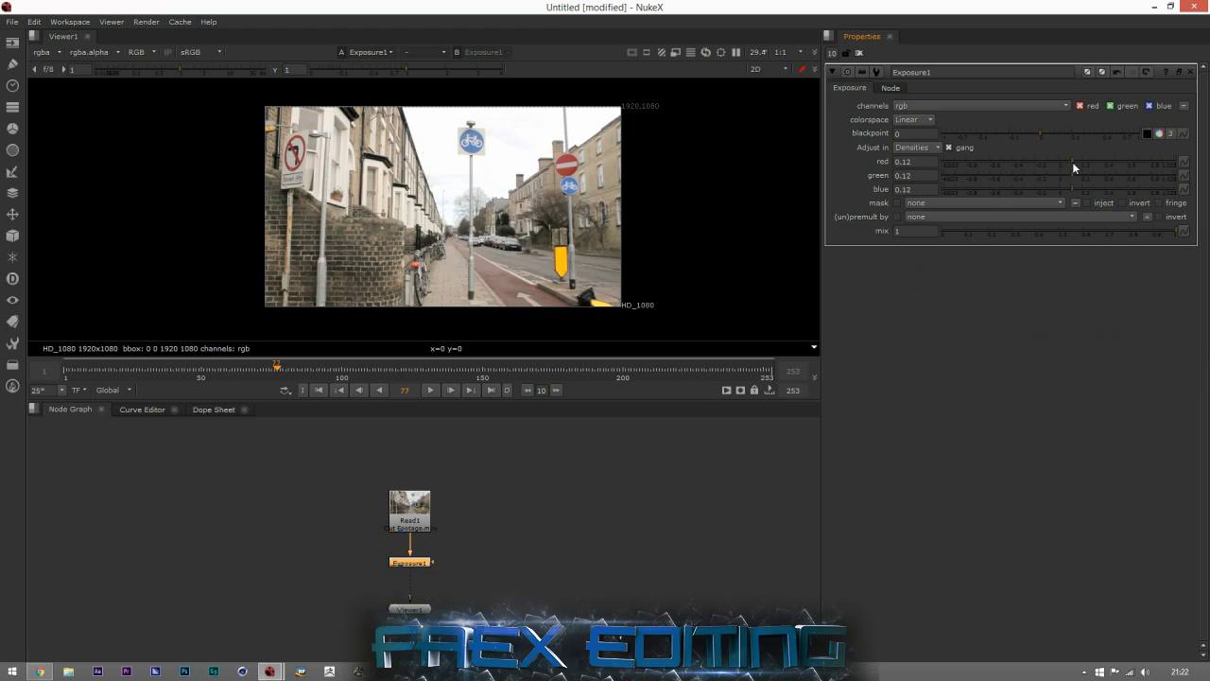
left_click(928, 118)
left_click(925, 112)
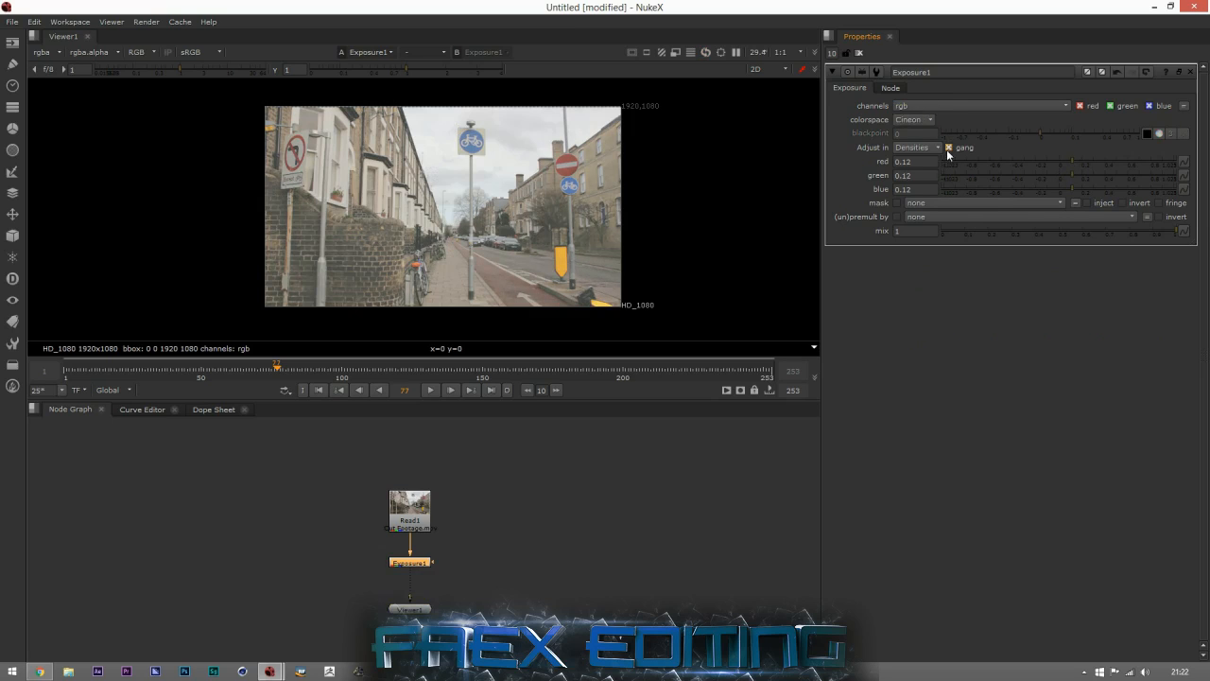
Switch the exposure adjustment to Lights and set the ganged red, green and blue values to 2.5
left_click(936, 148)
left_click(914, 125)
mouse_move(1071, 174)
left_mouse_down()
mouse_move(997, 178)
mouse_move(1118, 178)
mouse_move(1067, 189)
left_mouse_up()
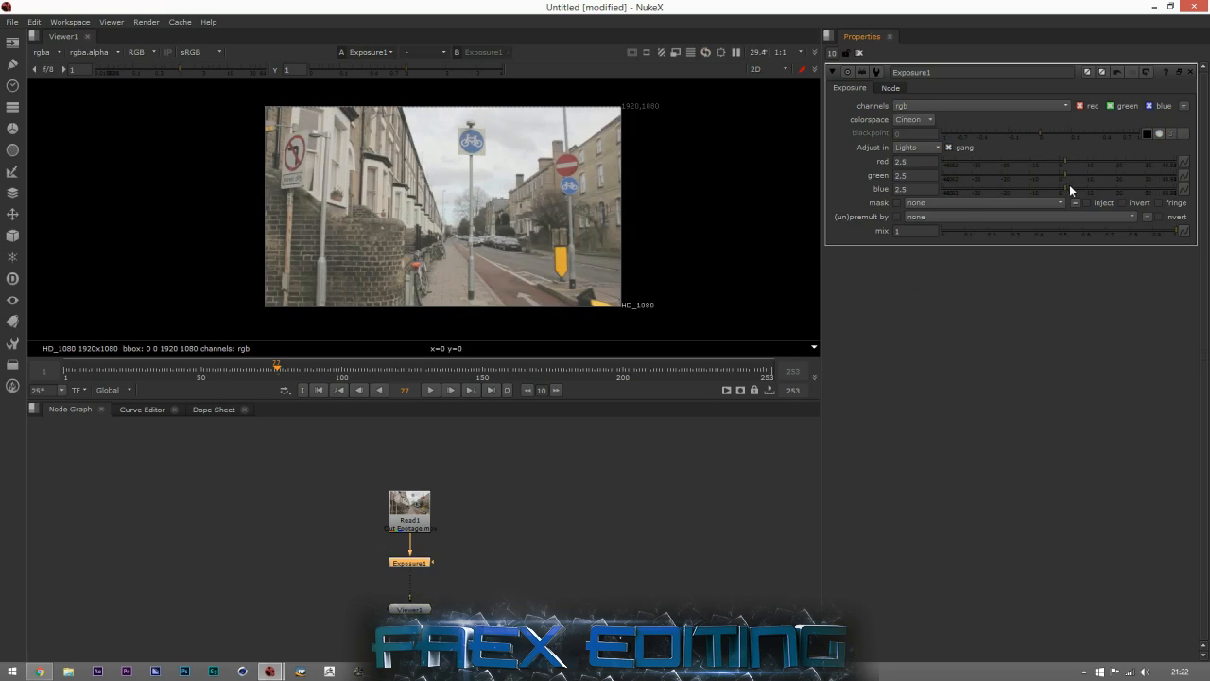
Close the Exposure node's properties and move the Viewer further below the Exposure node
left_click(862, 52)
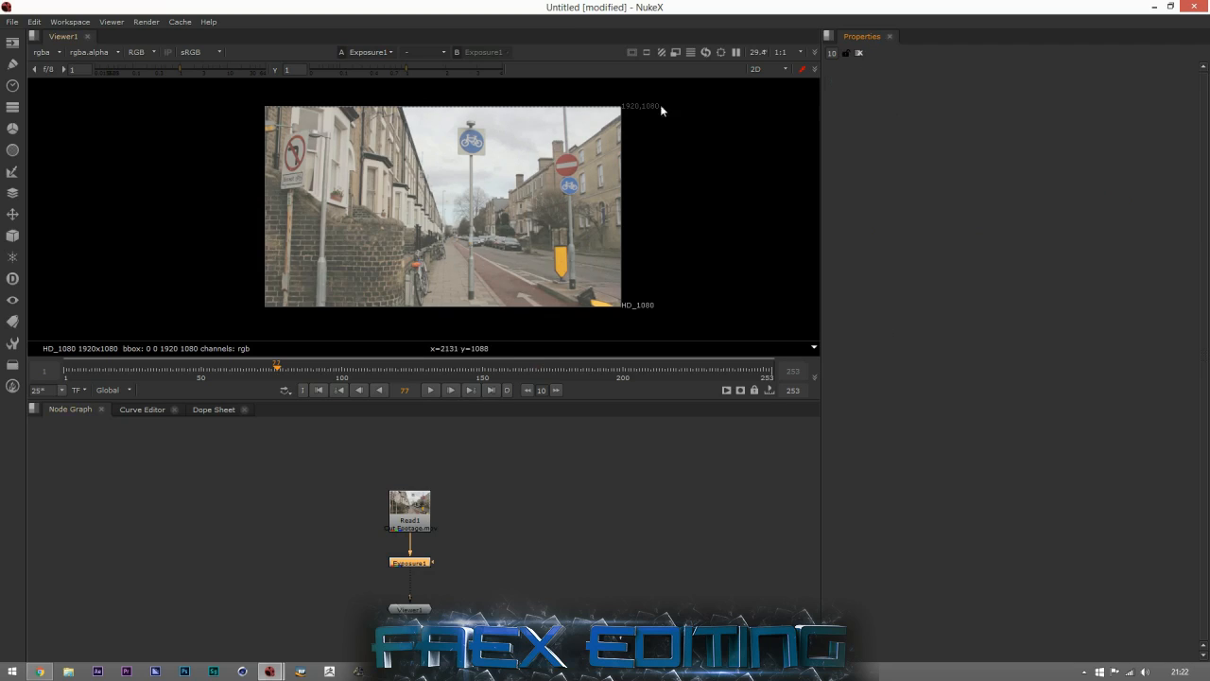
left_click(489, 558)
left_click_drag(412, 610, 412, 652)
scroll(457, 562, "up", 1)
left_click_drag(500, 560, 500, 535)
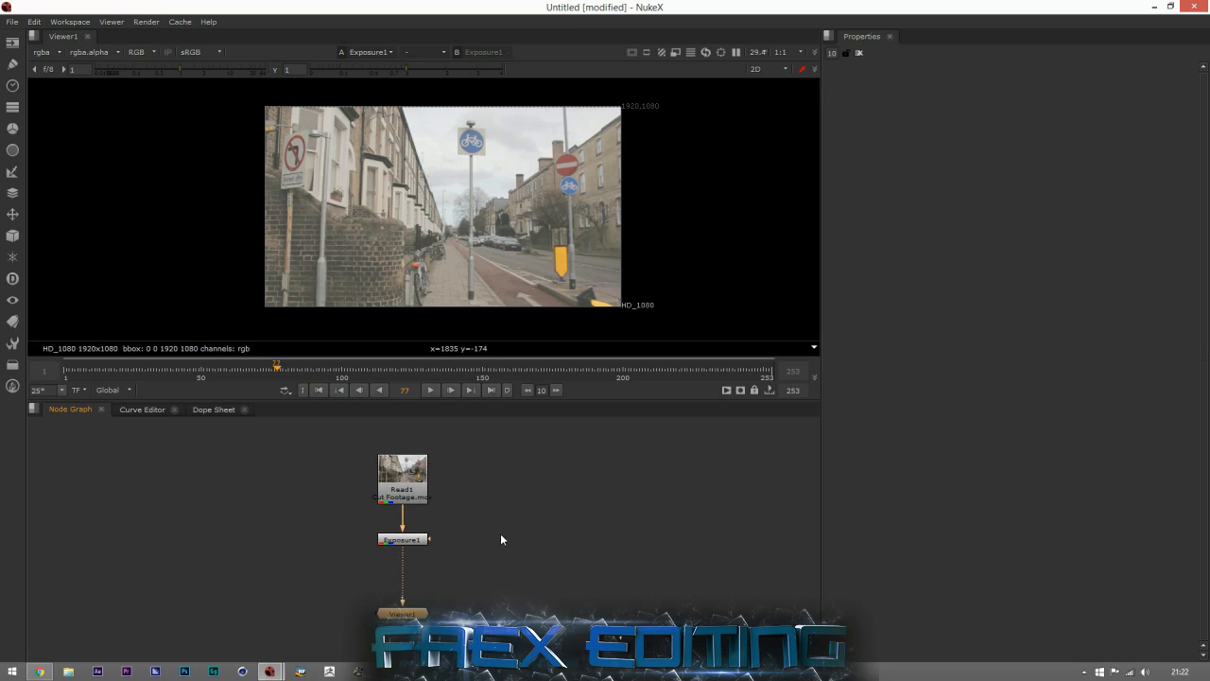
Delete the Exposure node and move the Read node to the upper left of the Viewer node
left_click(494, 532)
left_click(400, 540)
key("Delete")
left_click_drag(410, 473, 357, 480)
left_click(465, 511)
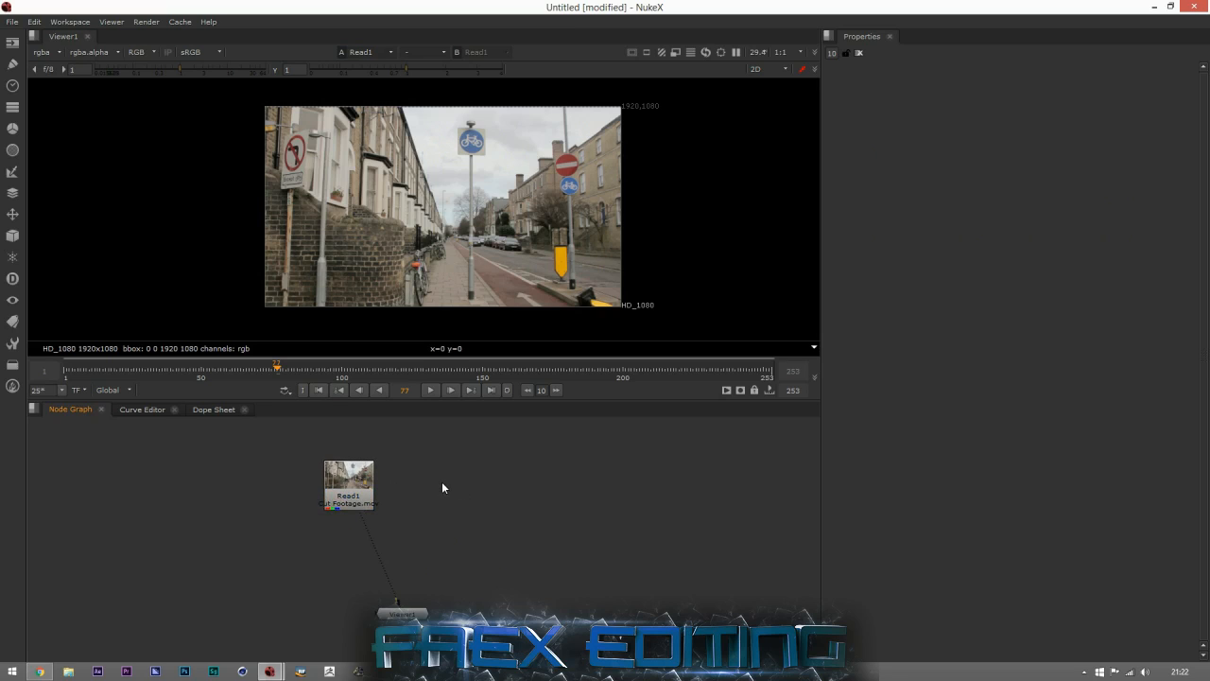
right_click(441, 482)
mouse_move(397, 435)
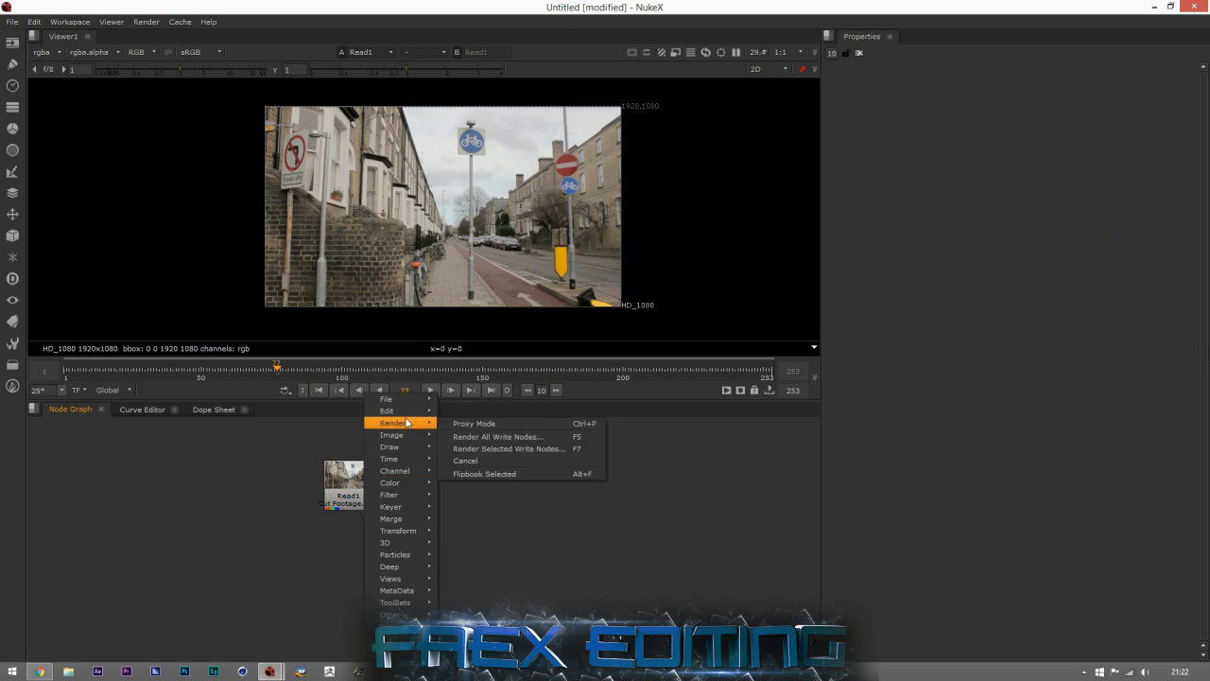
left_click(521, 572)
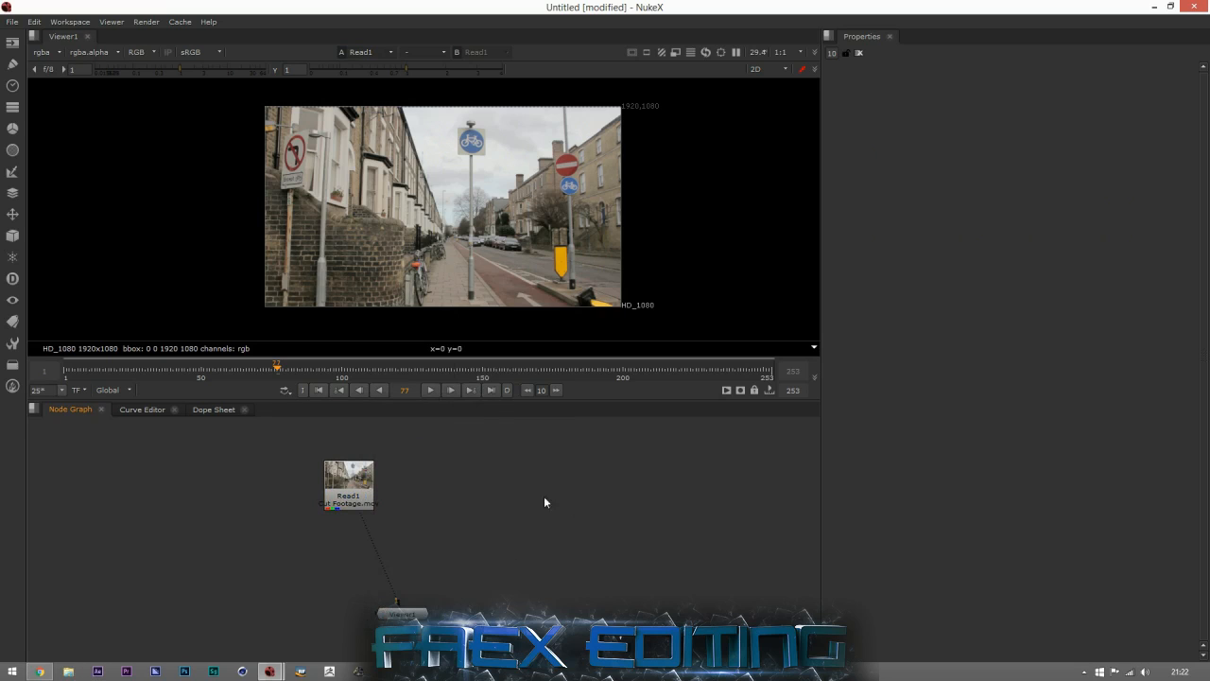
Import Faex.png from the Documents/Faex Editing/Finished Work folder with a new Read node
right_click(419, 485)
mouse_move(381, 442)
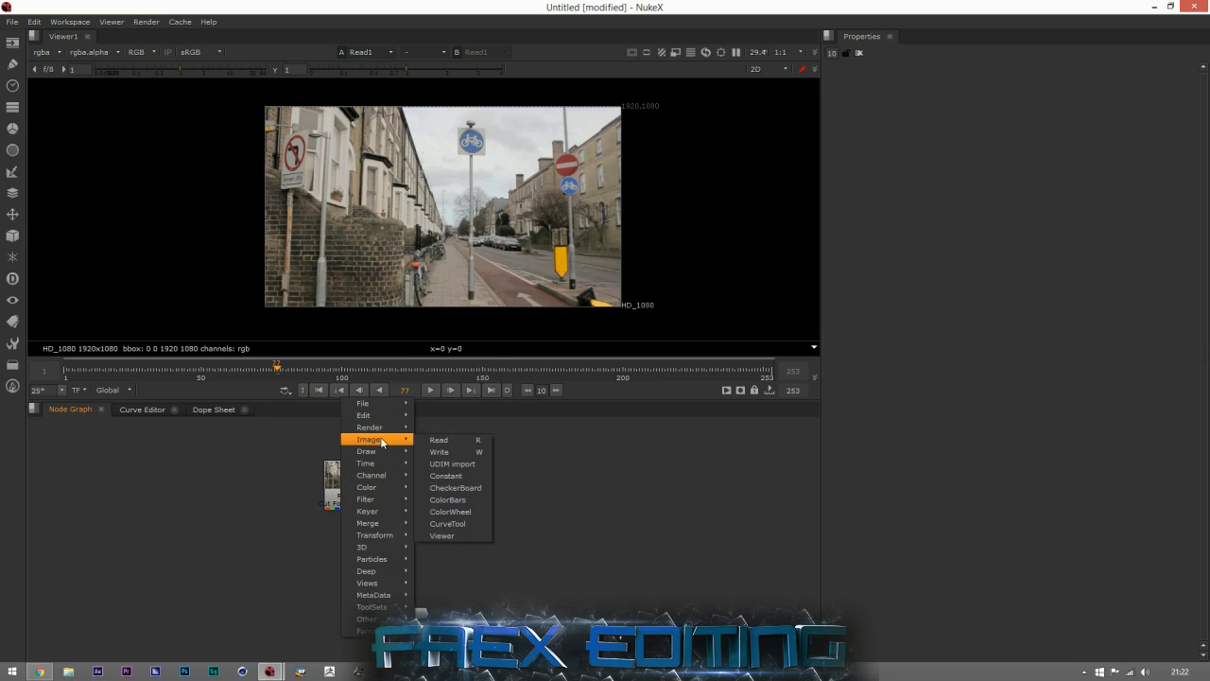
left_click(427, 437)
left_click(372, 262)
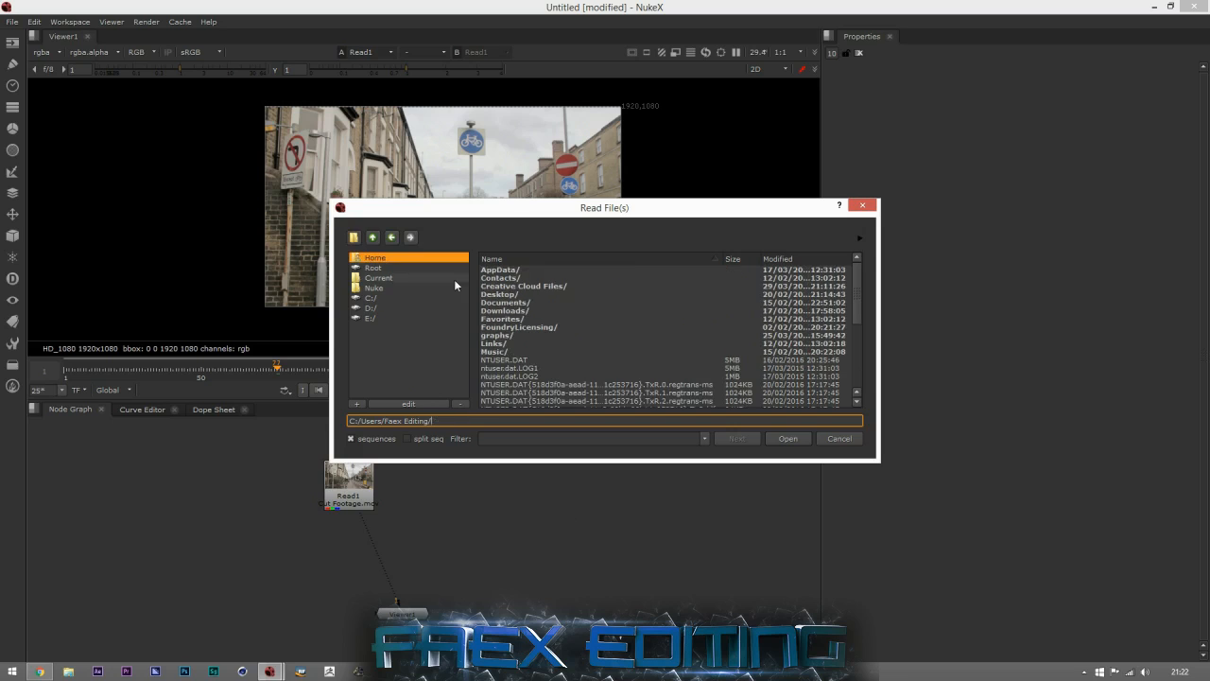
double_click(506, 301)
double_click(501, 335)
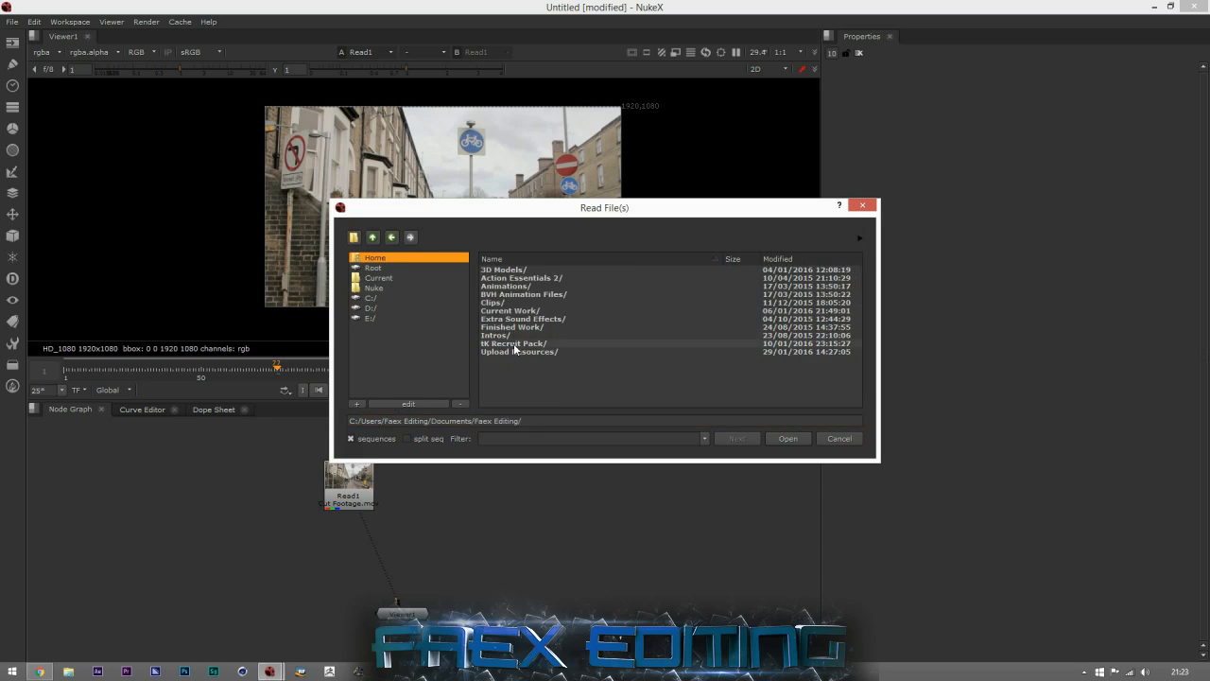
double_click(509, 327)
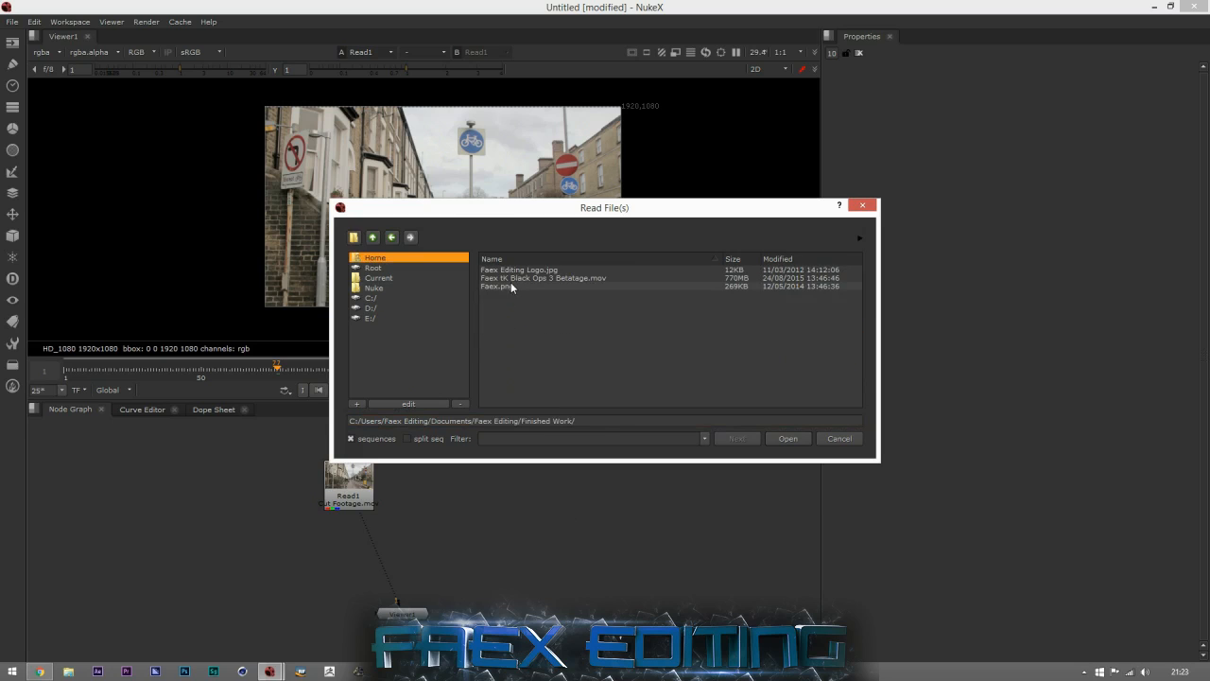
left_click(510, 284)
left_click(768, 439)
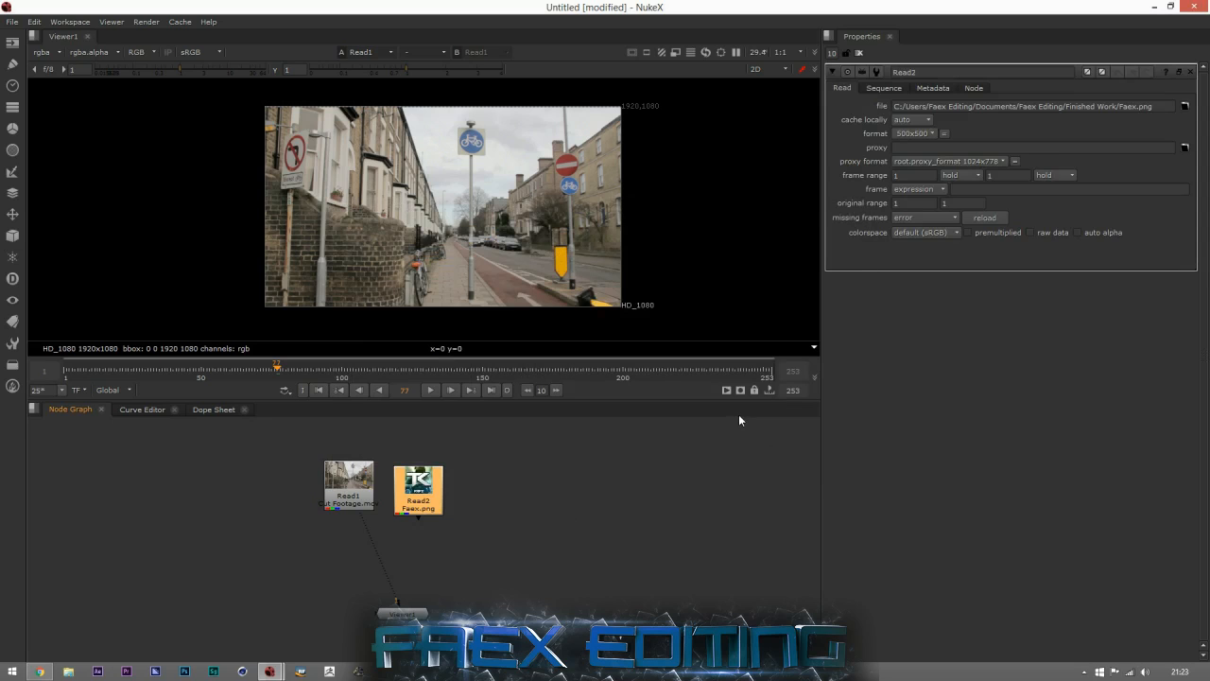
Place the Faex.png Read node level beside the footage's Read node and deselect all nodes
mouse_move(414, 491)
left_mouse_down()
mouse_move(467, 471)
mouse_move(475, 483)
mouse_move(424, 496)
left_mouse_up()
mouse_move(394, 600)
left_mouse_down()
mouse_move(425, 510)
mouse_move(360, 549)
mouse_move(395, 605)
left_mouse_up()
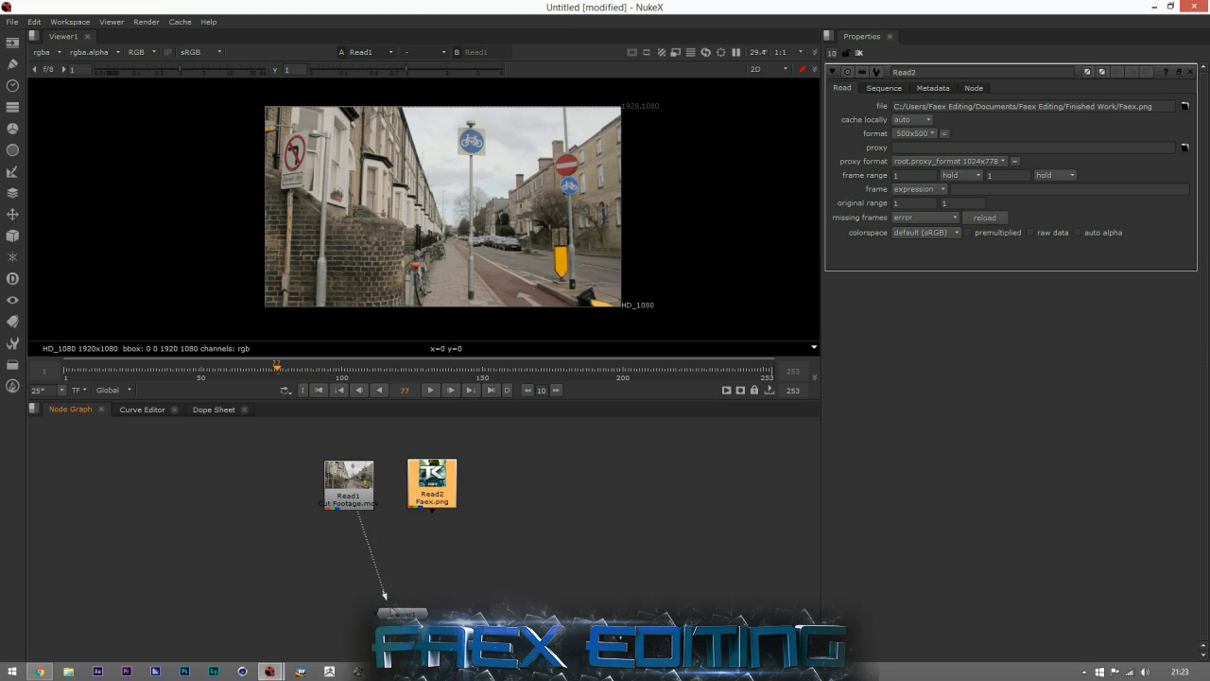
left_click_drag(427, 494, 427, 491)
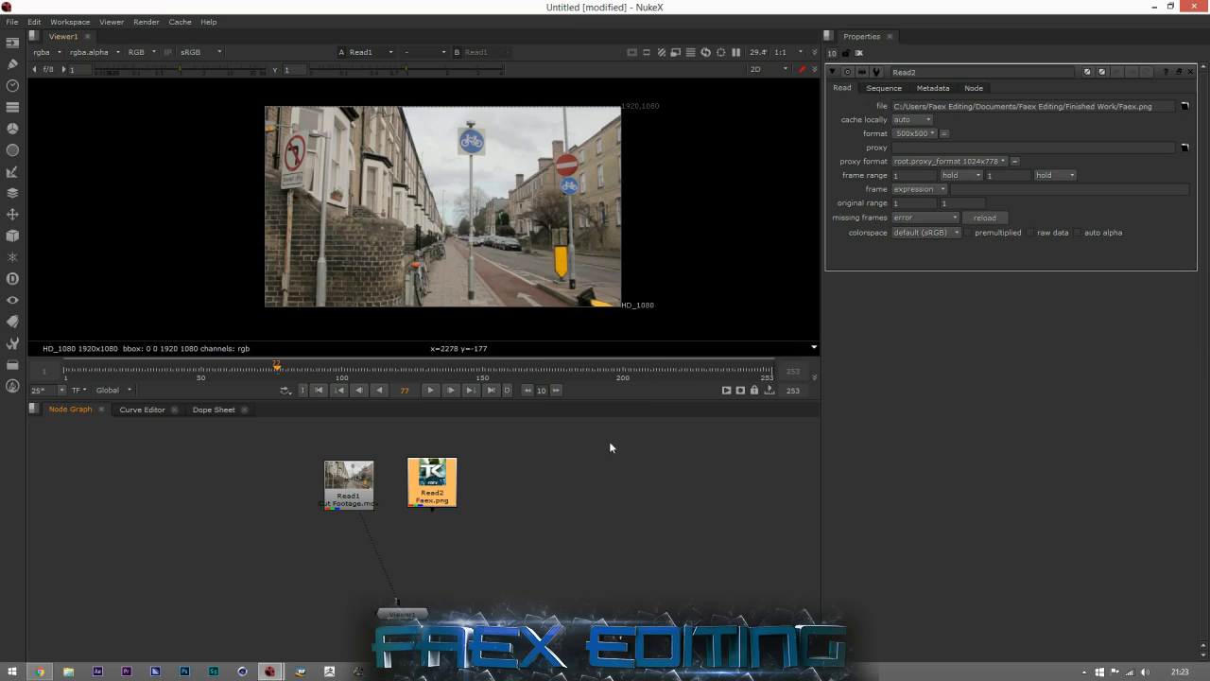
mouse_move(430, 472)
left_mouse_down()
mouse_move(455, 481)
mouse_move(439, 473)
left_mouse_up()
left_click(504, 548)
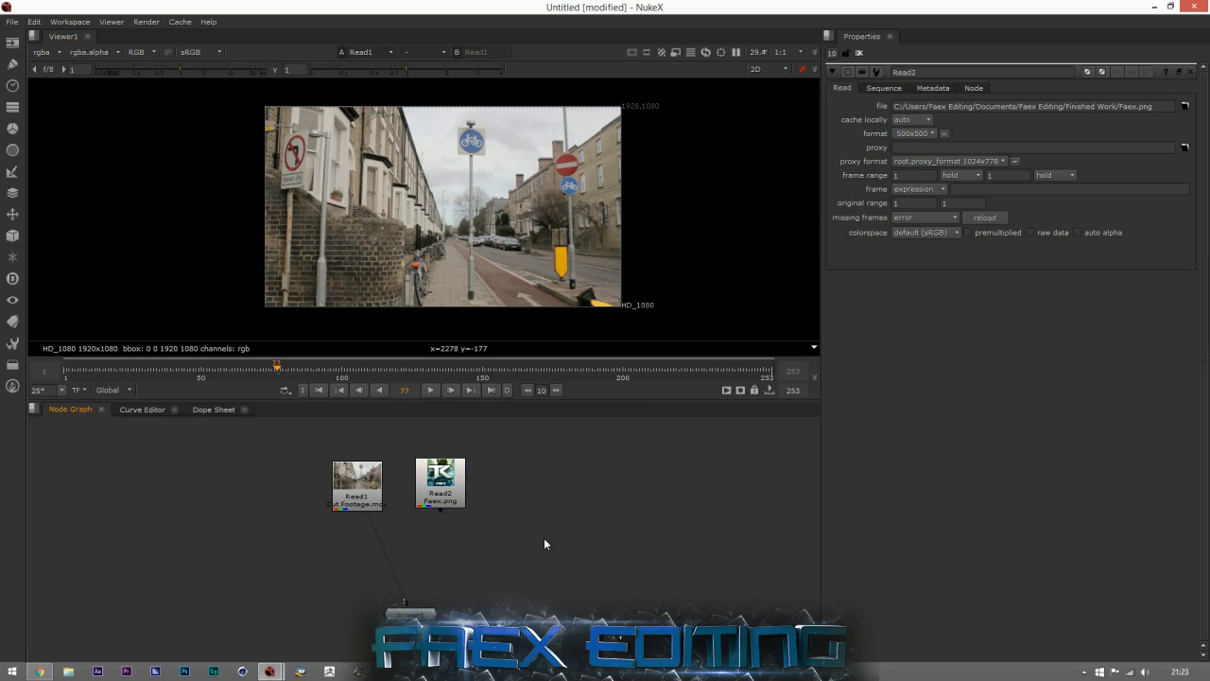
Add a Merge node below the two Read nodes, connecting the footage to input A and Faex.png to input B
key("Tab")
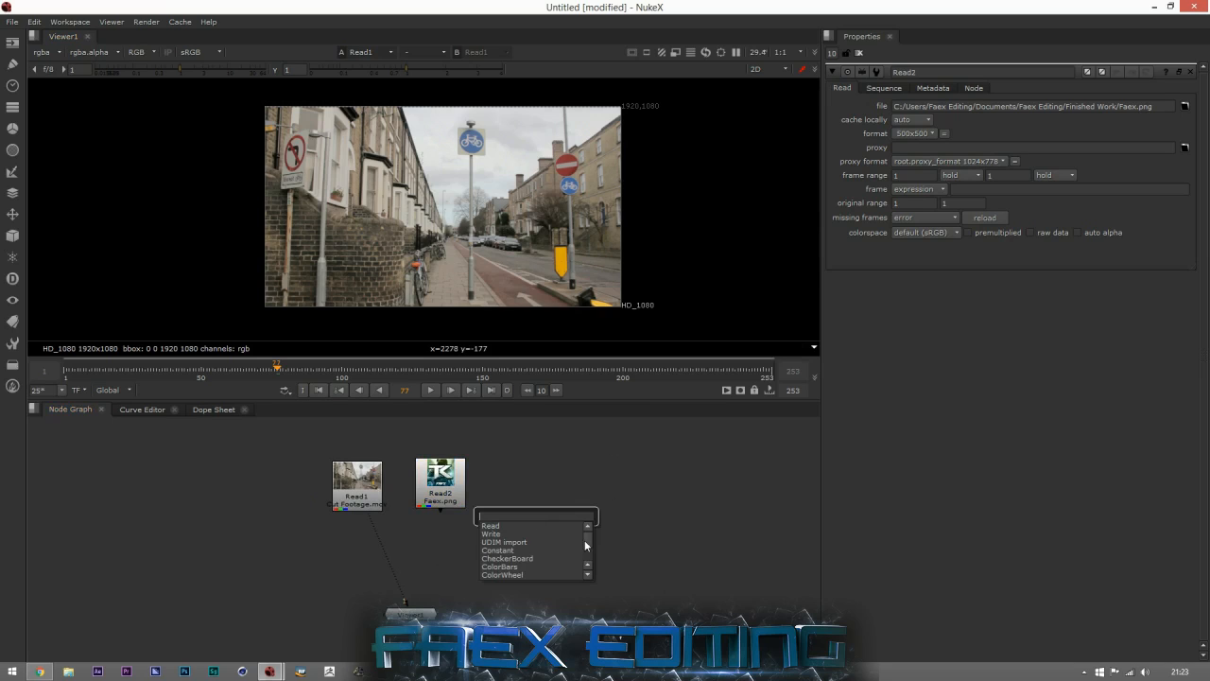
type("merge")
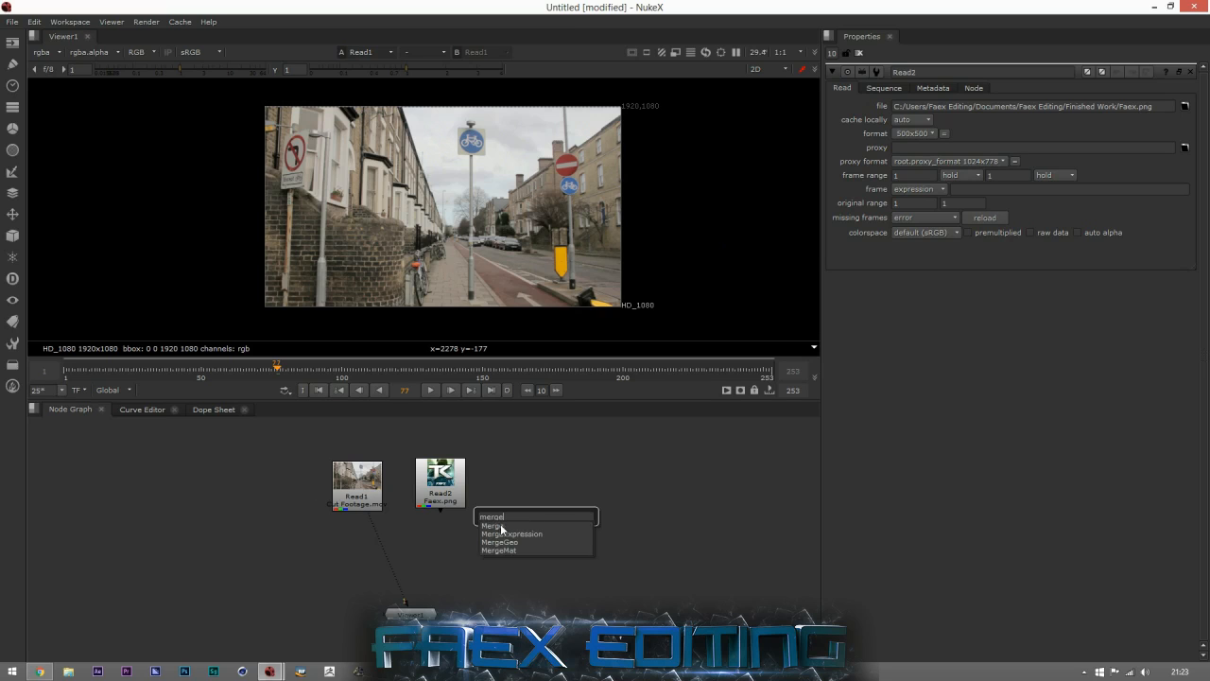
key("Return")
left_click_drag(588, 532, 399, 594)
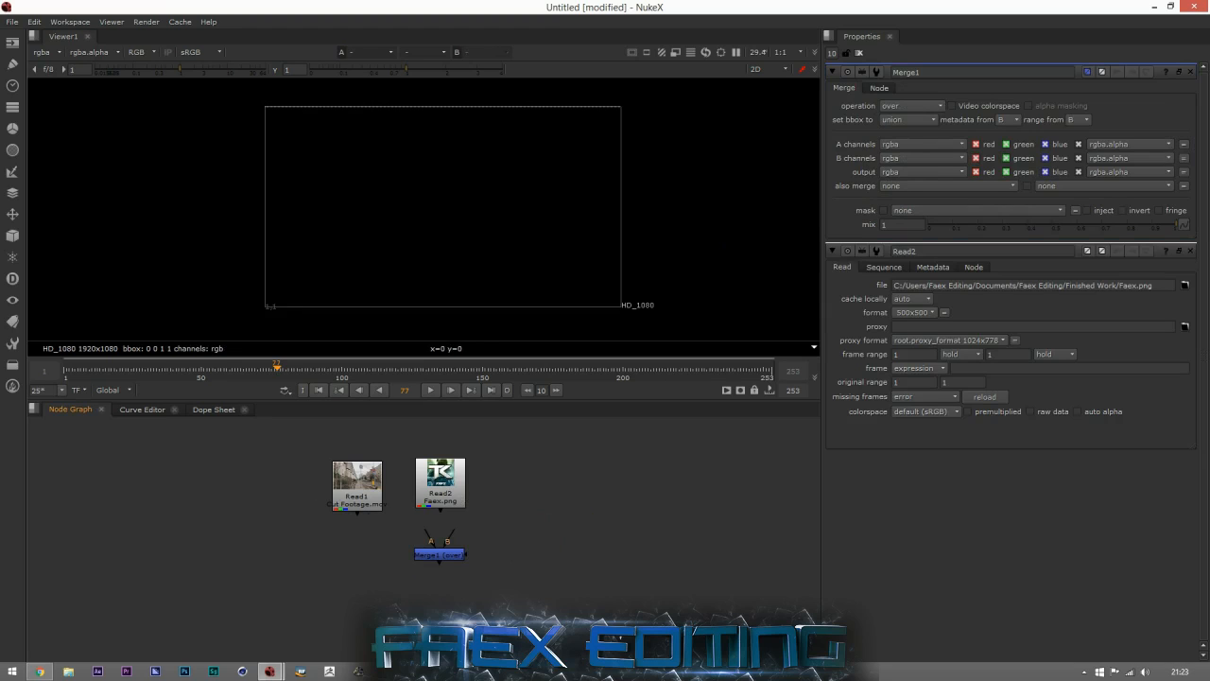
left_click_drag(440, 556, 365, 499)
left_click_drag(421, 548, 459, 464)
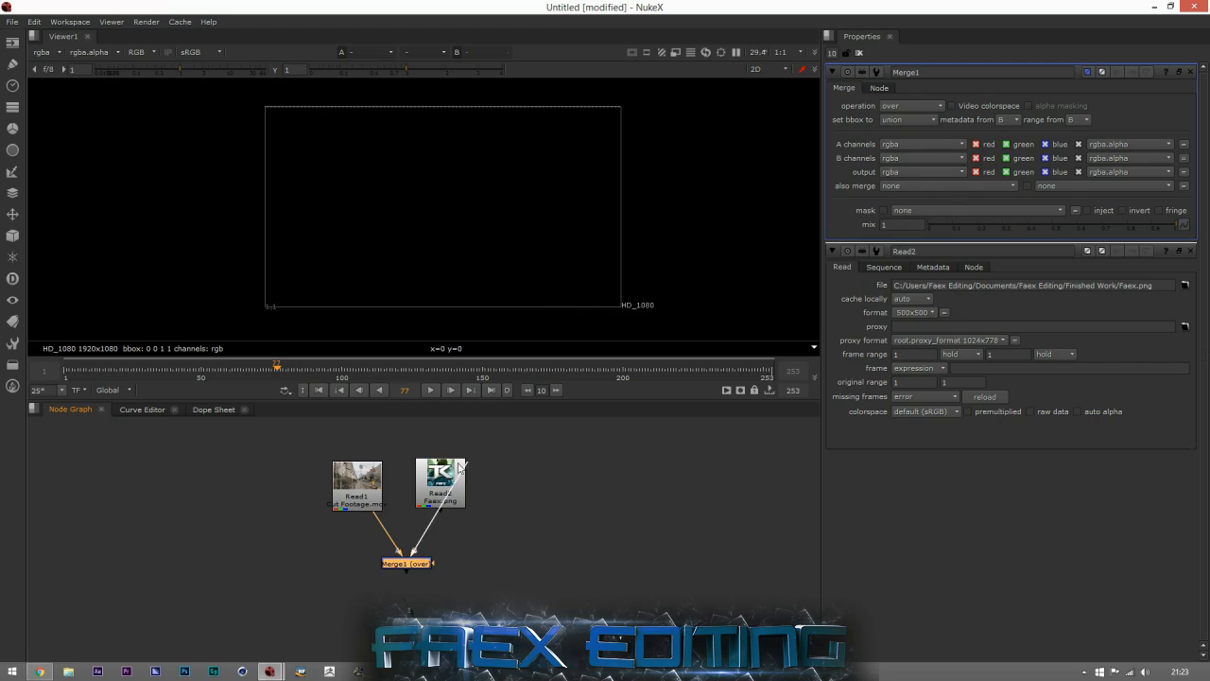
Connect the Viewer to the Merge node's output and inspect the composite
left_click_drag(413, 612, 406, 571)
left_click_drag(419, 616, 416, 613)
left_click(497, 519)
scroll(466, 296, "down", 3)
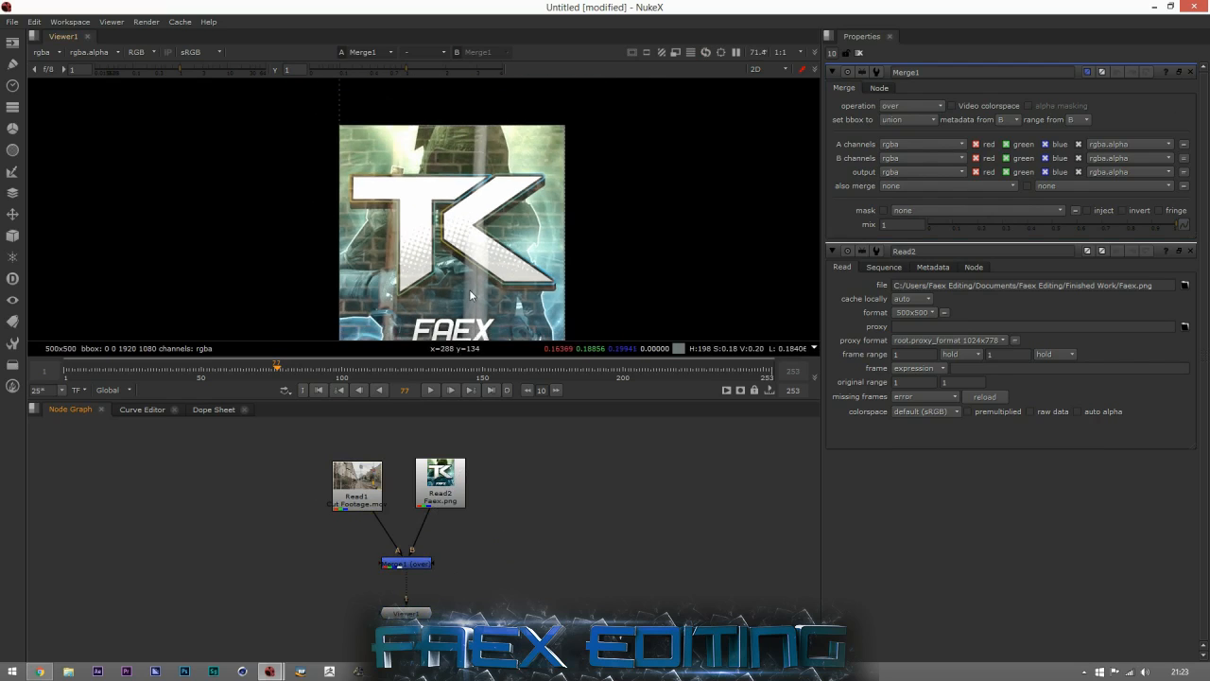
scroll(470, 295, "up", 1)
Swap the Merge inputs so the footage feeds B and Faex.png feeds A, and centre the Merge node above the Viewer node
left_click_drag(413, 547, 382, 525)
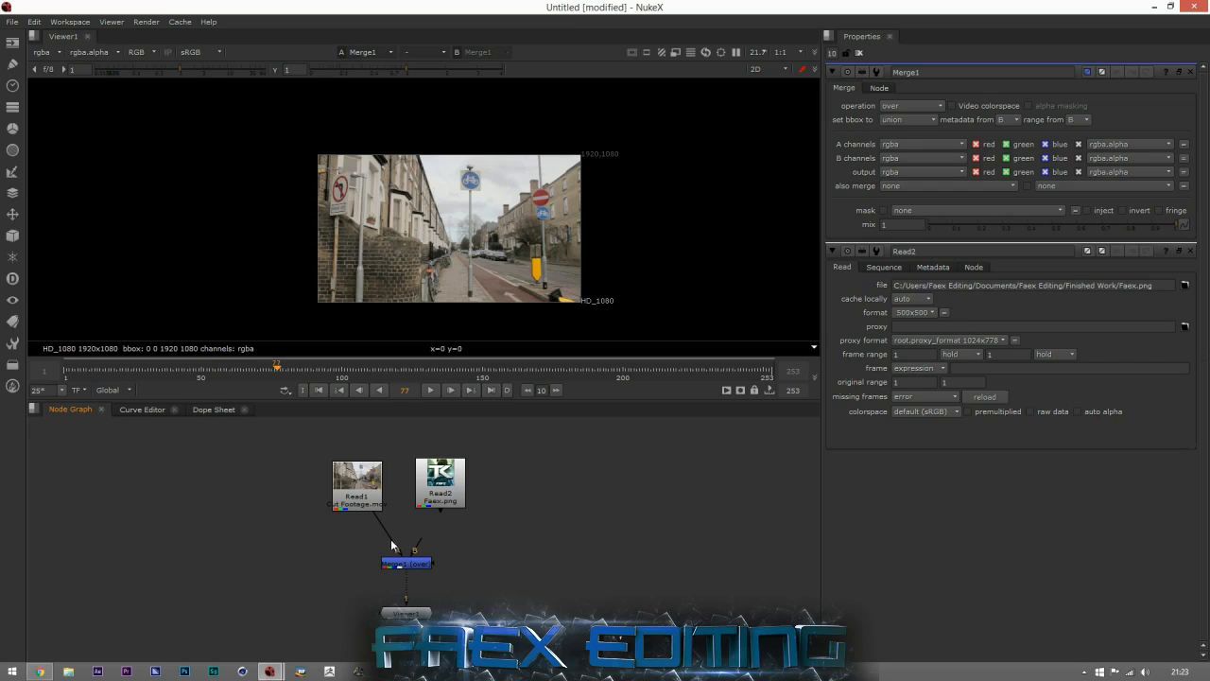
left_click_drag(401, 555, 442, 493)
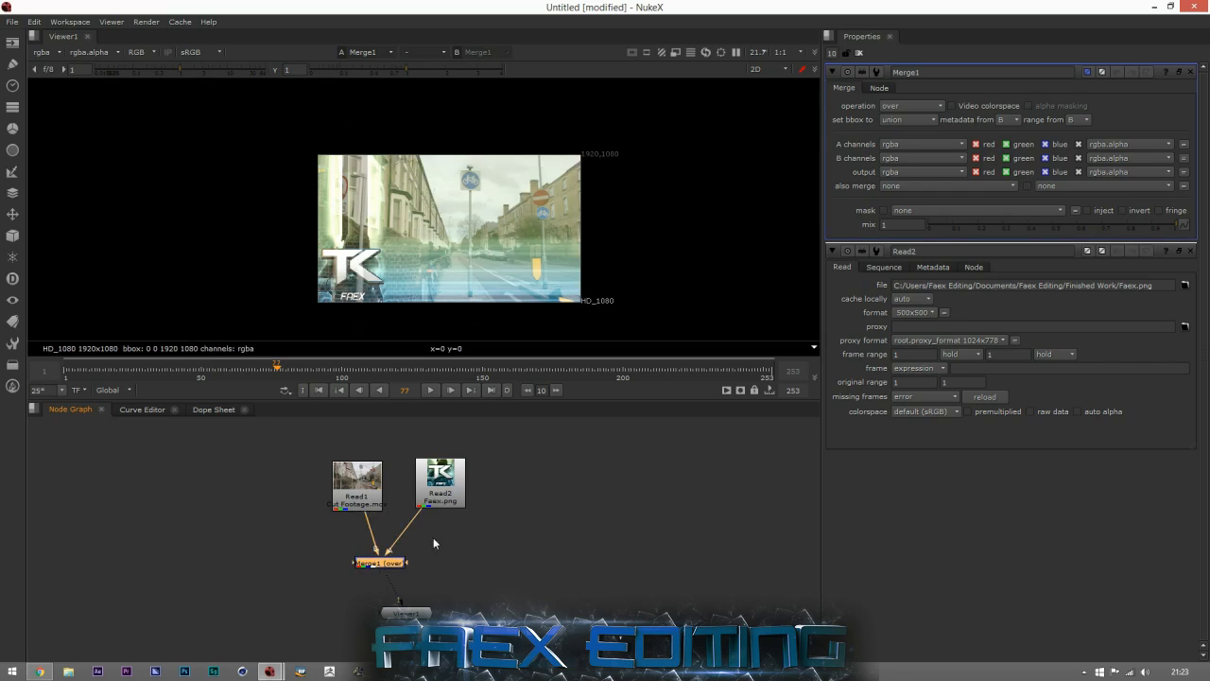
left_click_drag(387, 568, 414, 560)
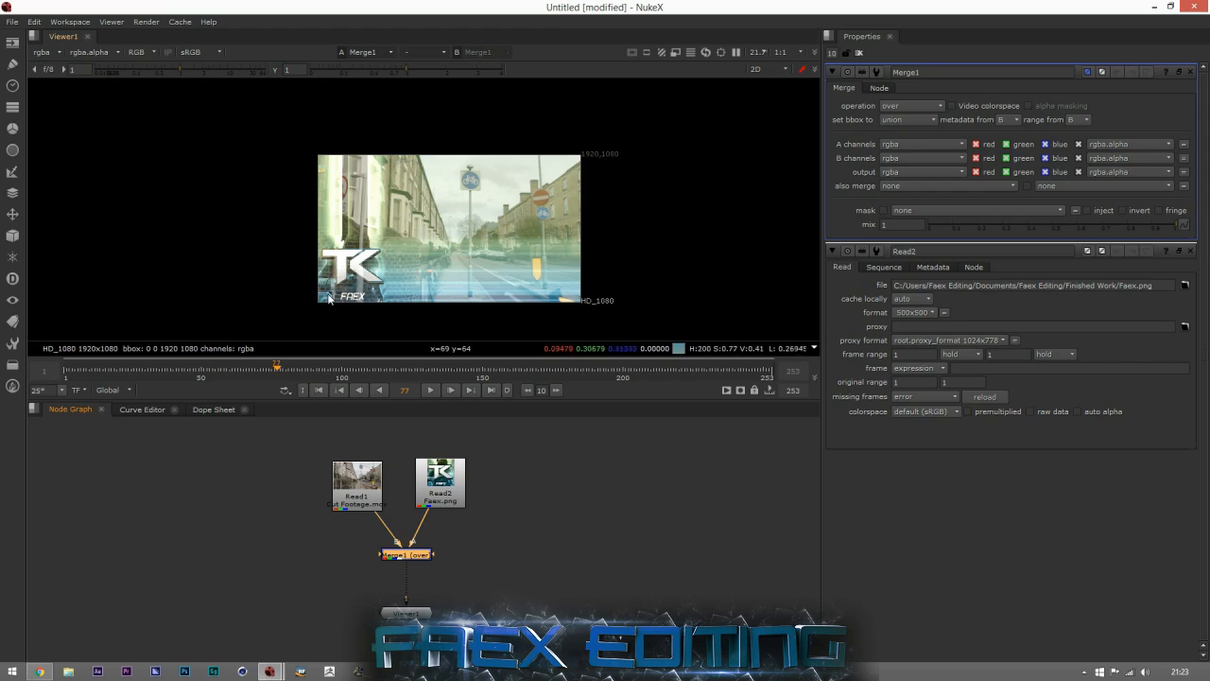
scroll(405, 275, "up", 1)
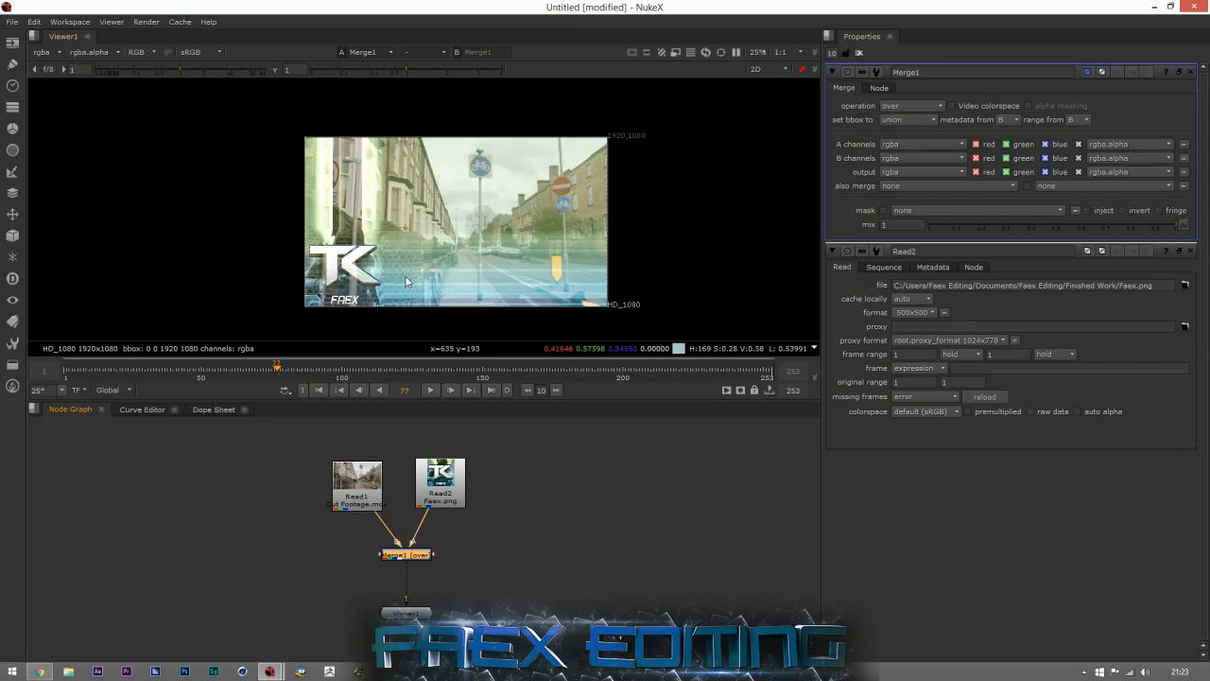
Add a Transform node fed by the Faex.png Read node and place it to the right of that Read node
double_click(441, 484)
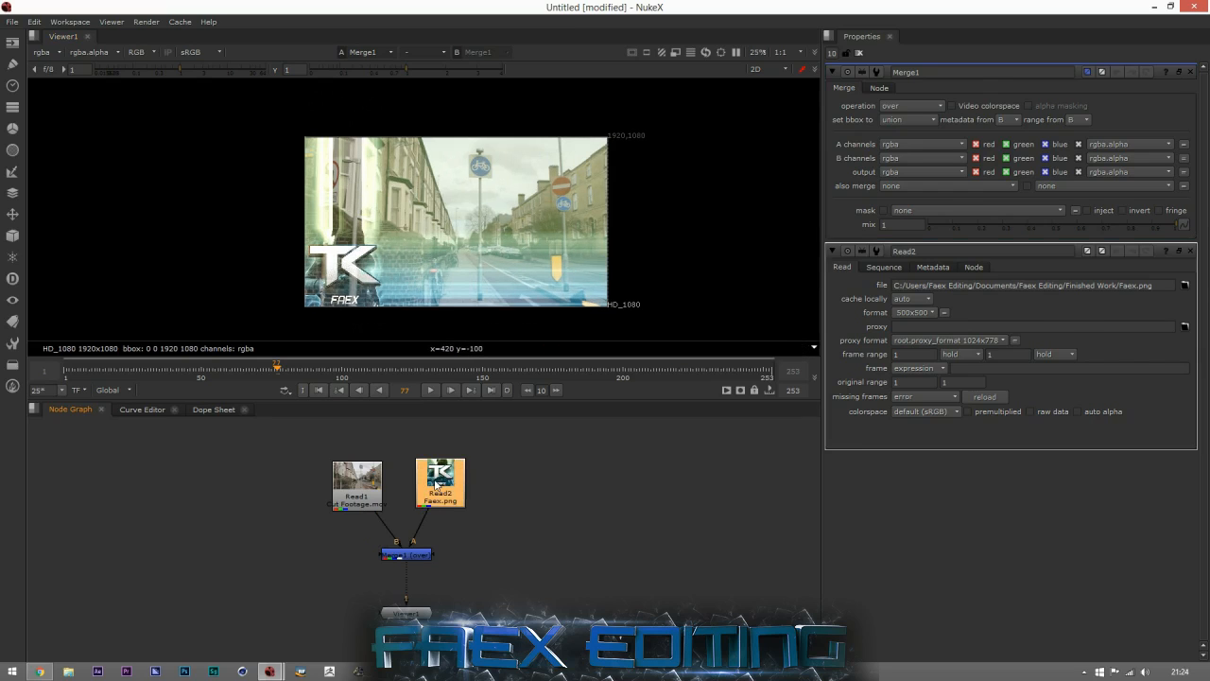
left_click(502, 507)
key("Tab")
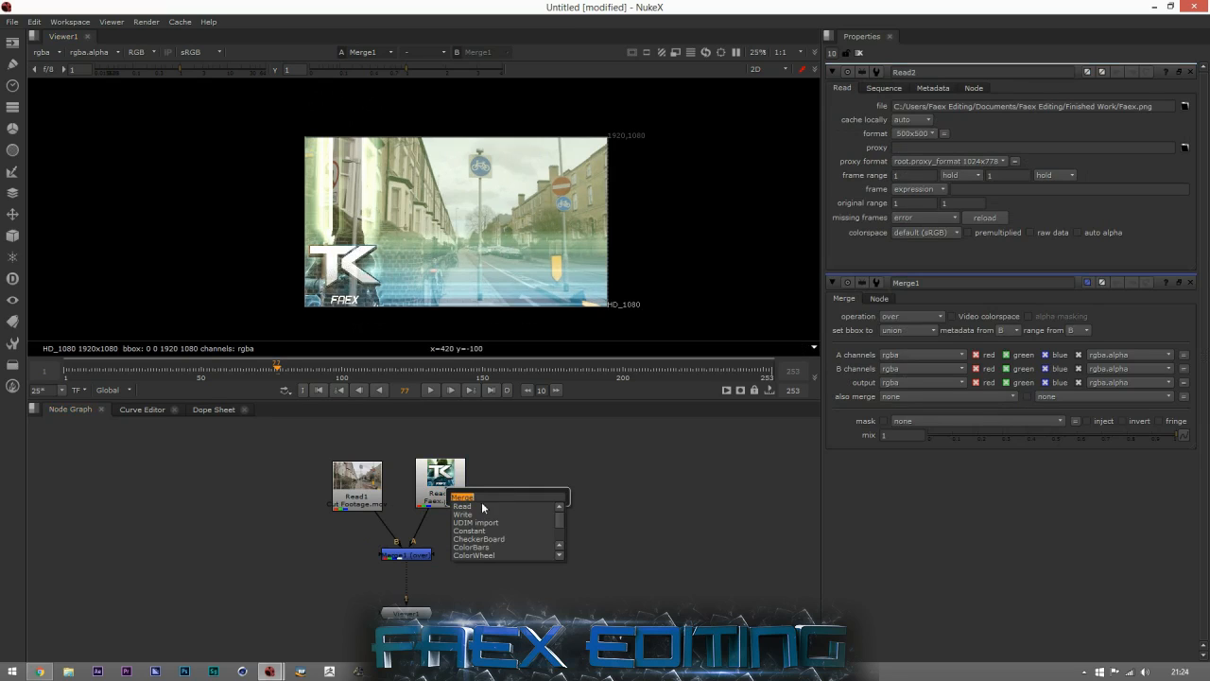
type("tran")
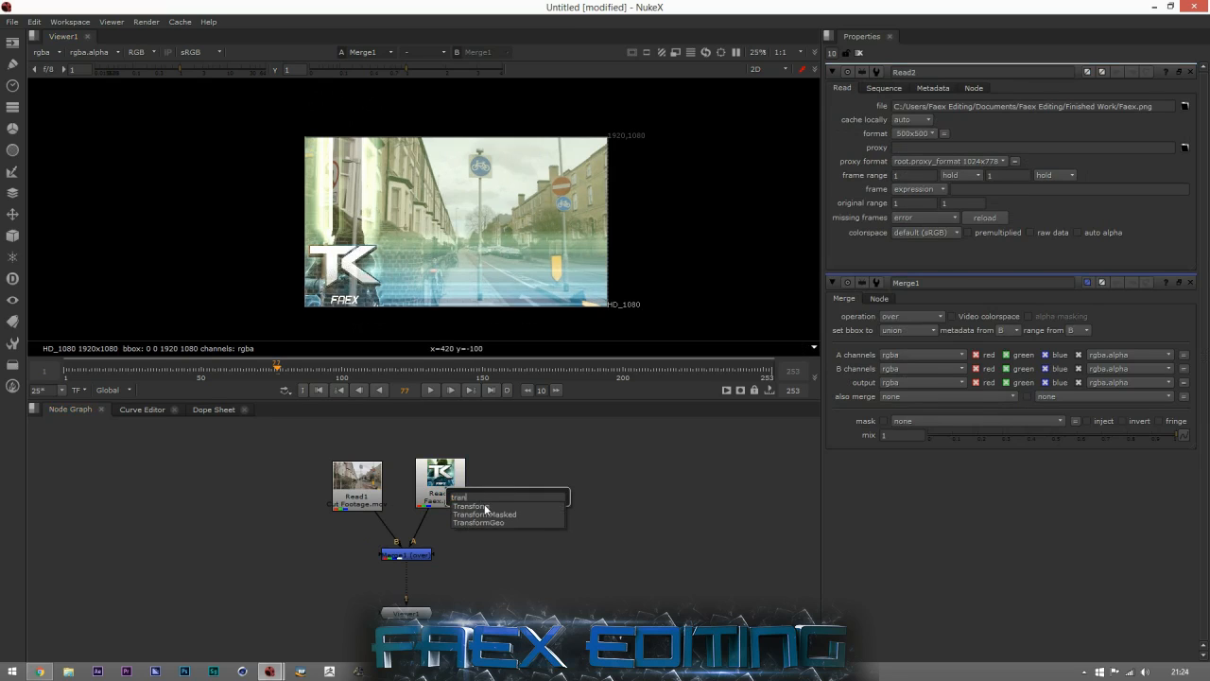
left_click(485, 508)
mouse_move(496, 481)
left_mouse_down()
mouse_move(442, 484)
mouse_move(510, 483)
left_mouse_up()
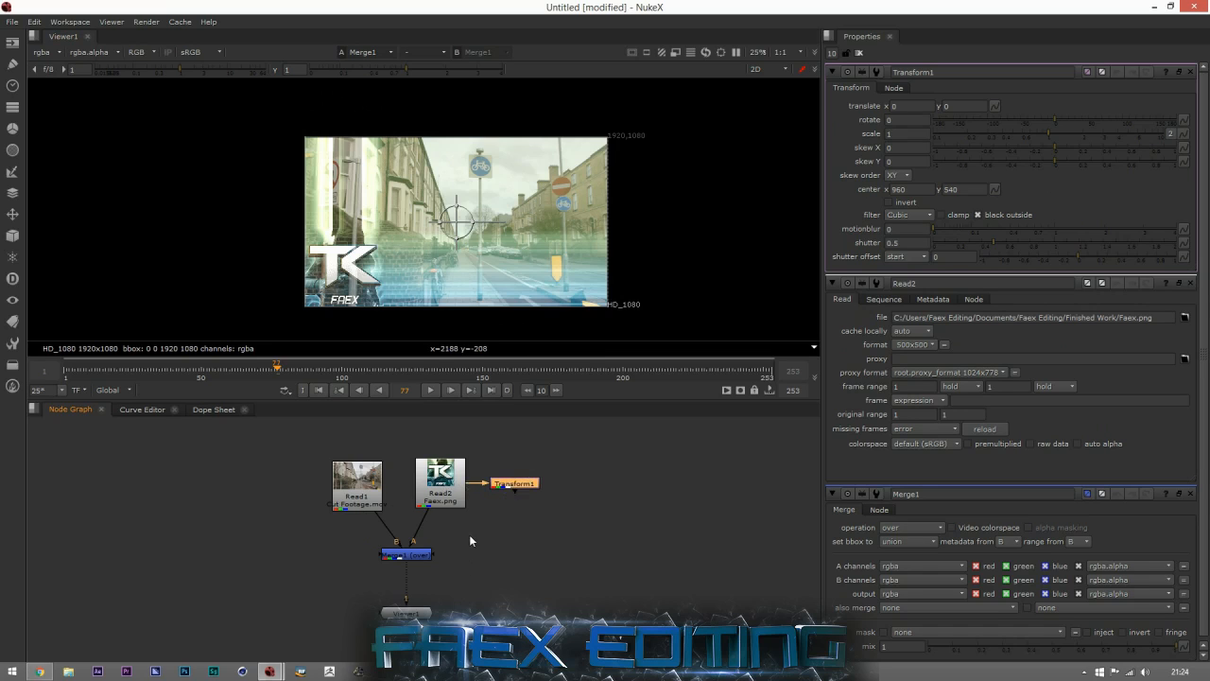
Insert the Transform between Faex.png and the Merge's A input, and move the logo to about translate x 172, y 500
left_click_drag(484, 483, 470, 454)
left_click_drag(399, 557, 399, 568)
left_click_drag(511, 483, 421, 535)
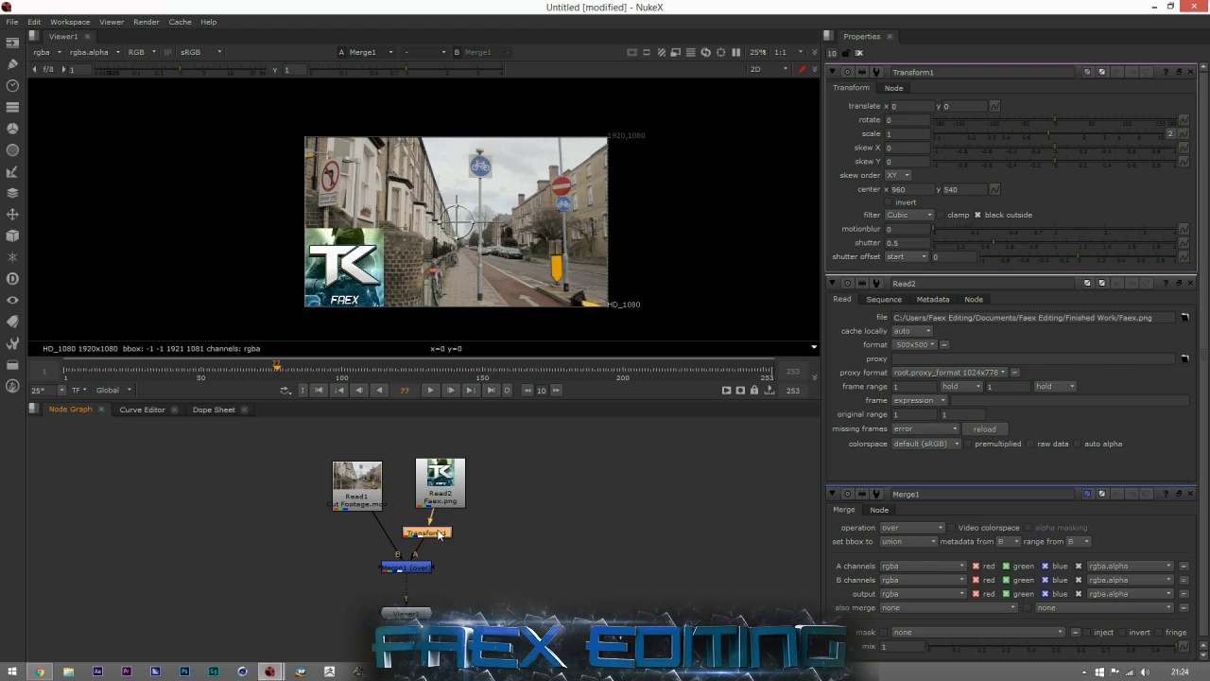
left_click_drag(487, 213, 478, 139)
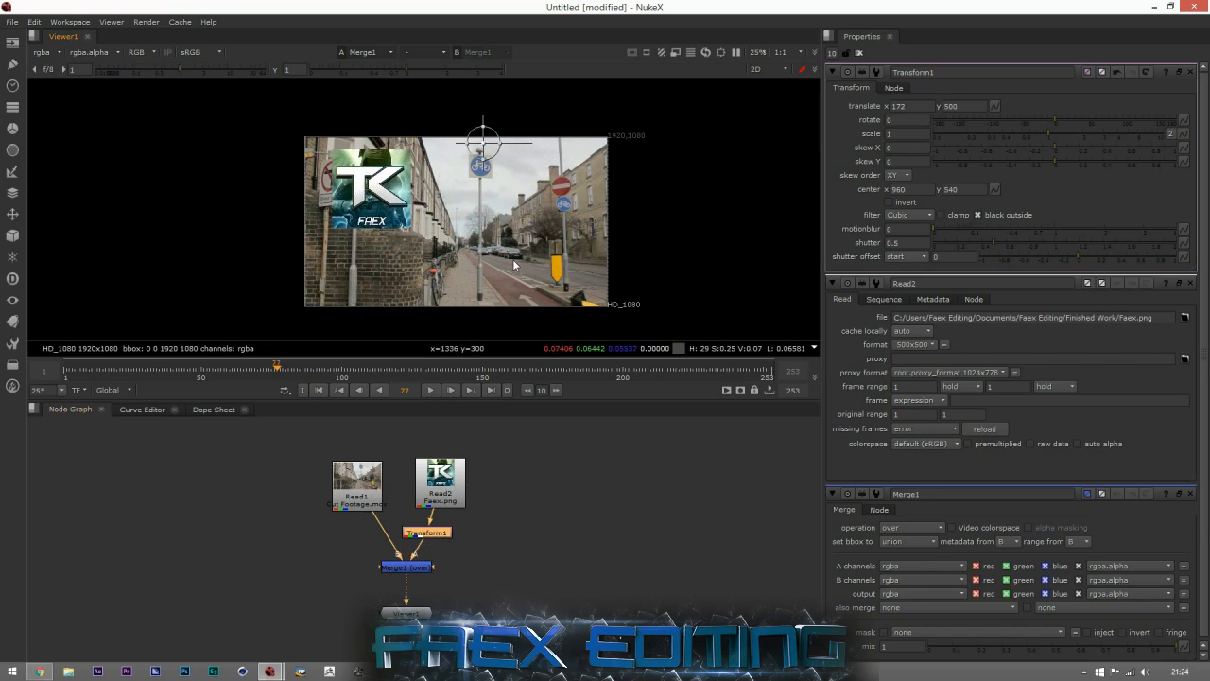
Align Merge and Viewer below the footage node and Transform below the Faex.png node, and scrub the timeline to frame 116
left_click_drag(442, 485, 471, 489)
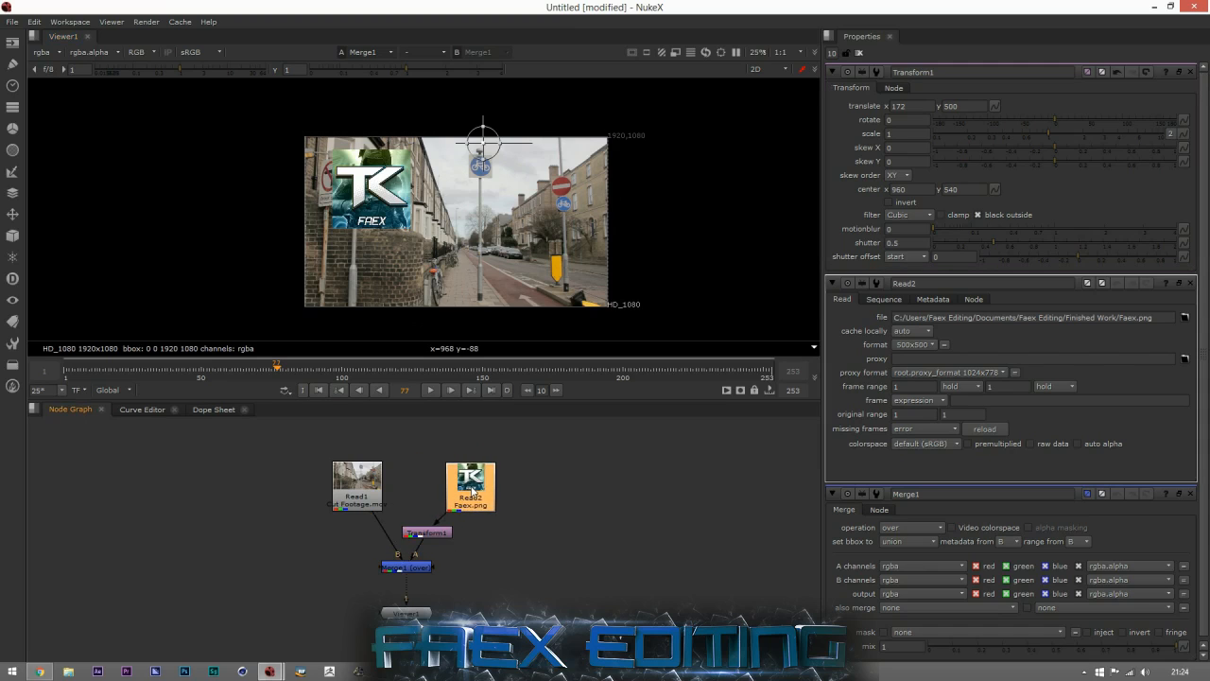
left_click_drag(417, 569, 366, 567)
left_click_drag(411, 615, 361, 629)
left_click(487, 615)
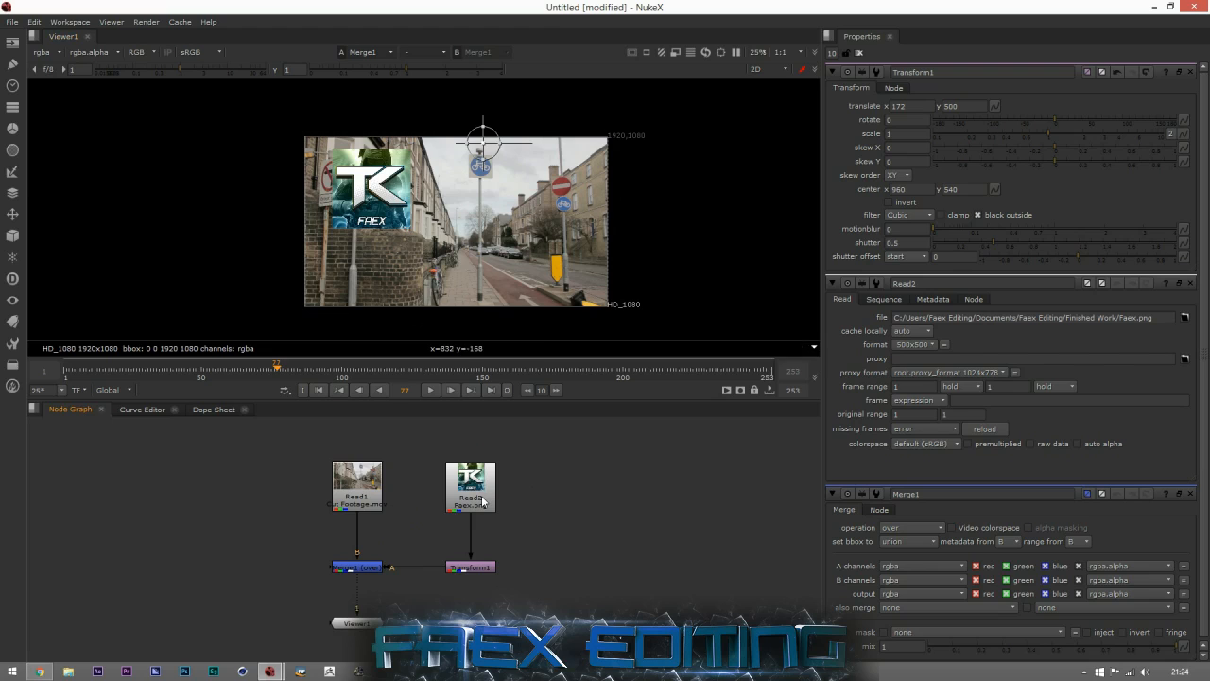
left_click_drag(244, 380, 387, 371)
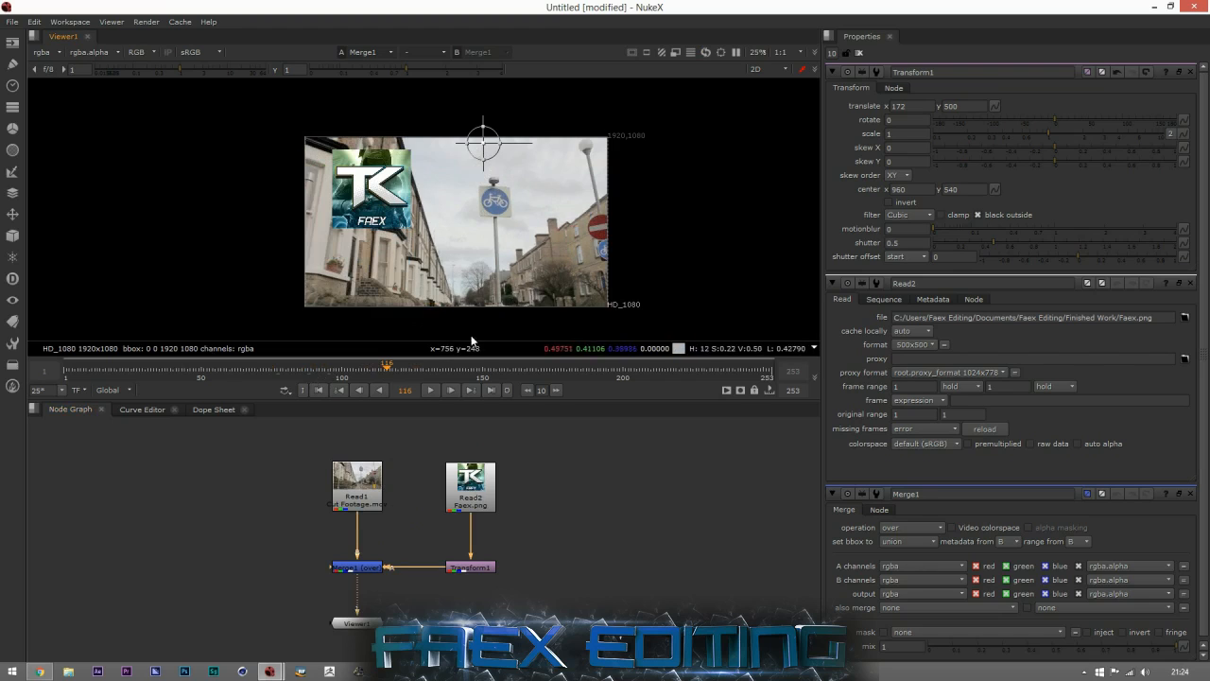
Deselect all nodes, search the available nodes for "camera" and "col", and close the search without adding one
left_click(466, 571)
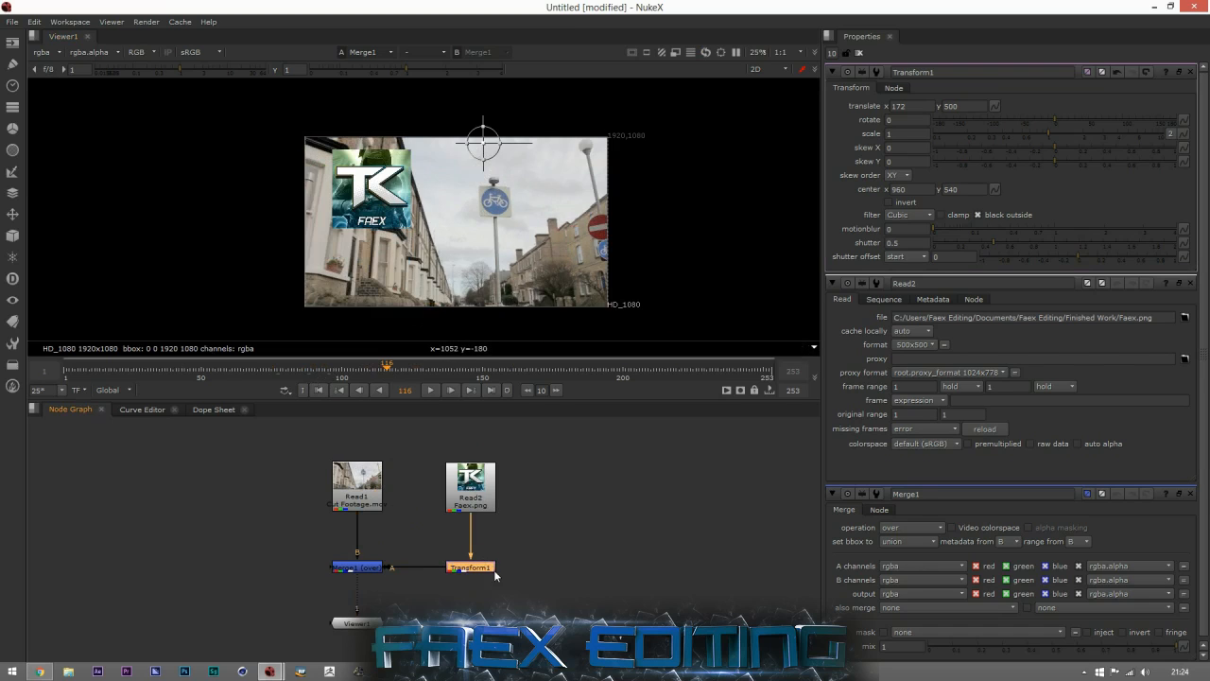
left_click(535, 560)
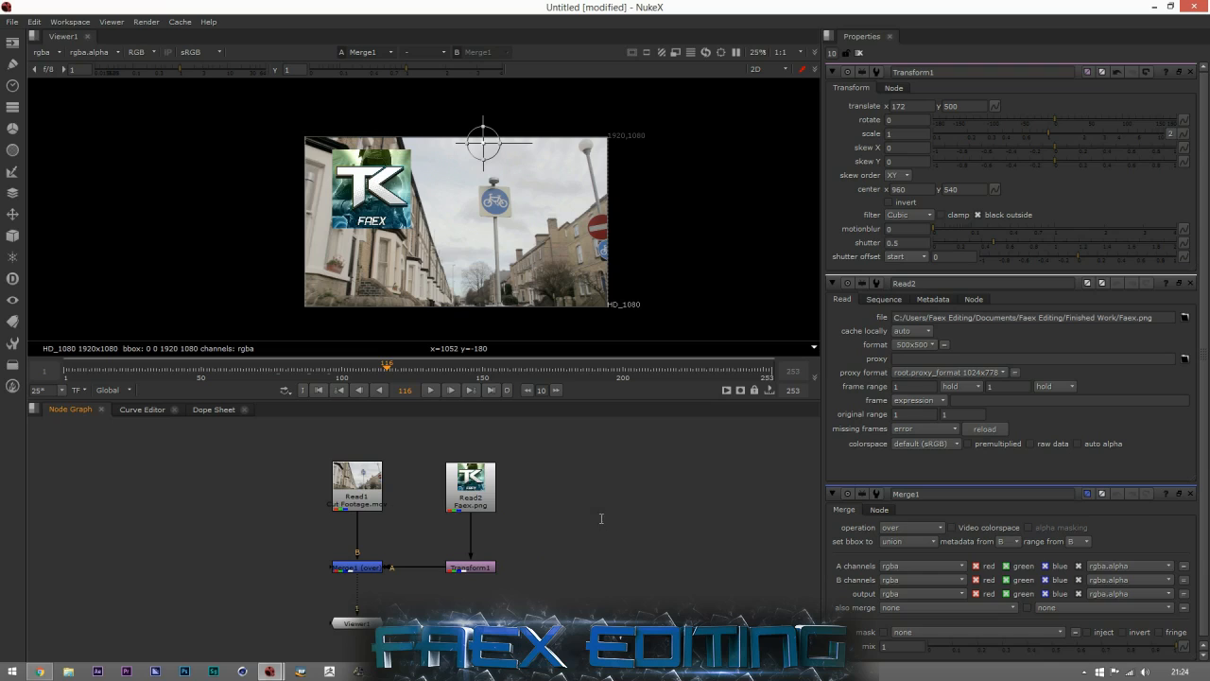
key("Tab")
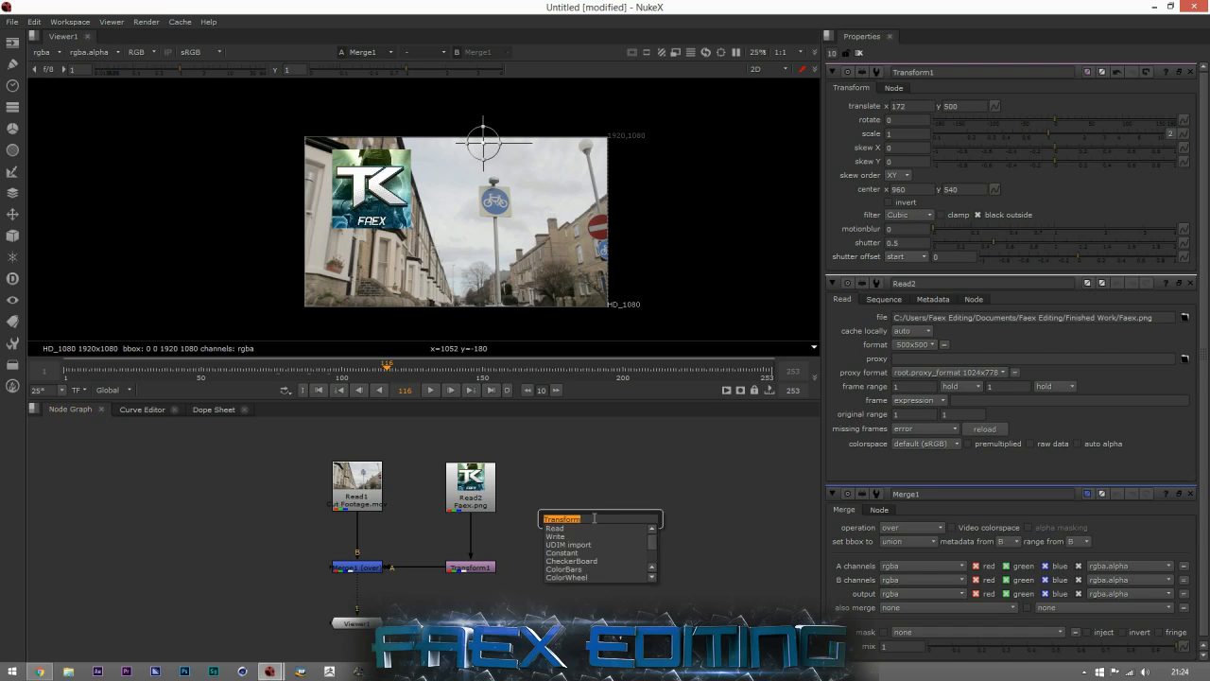
type("camera")
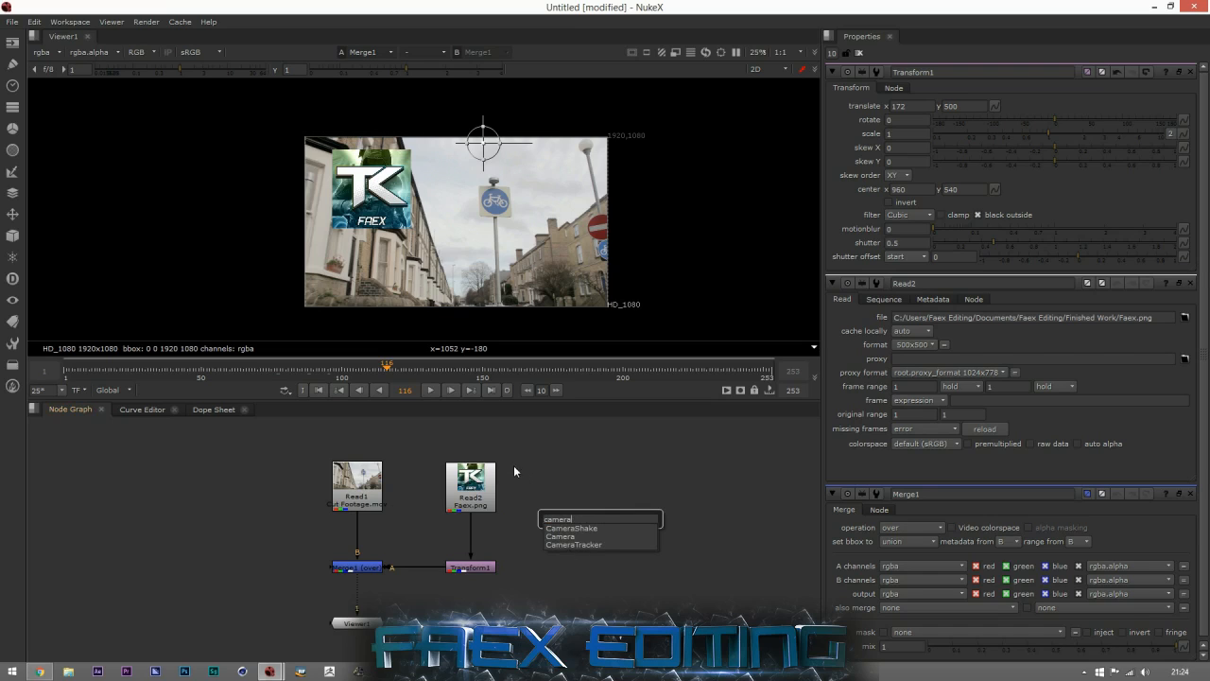
left_click(602, 520)
left_click_drag(602, 520, 458, 520)
key("BackSpace")
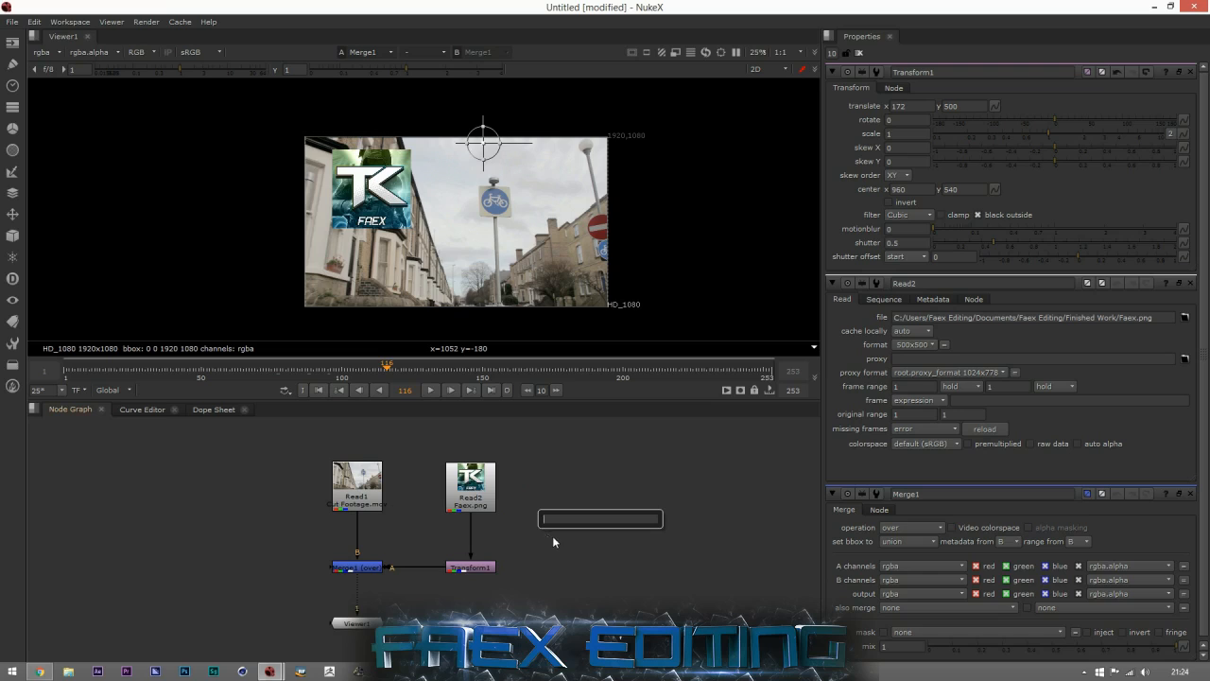
type("c")
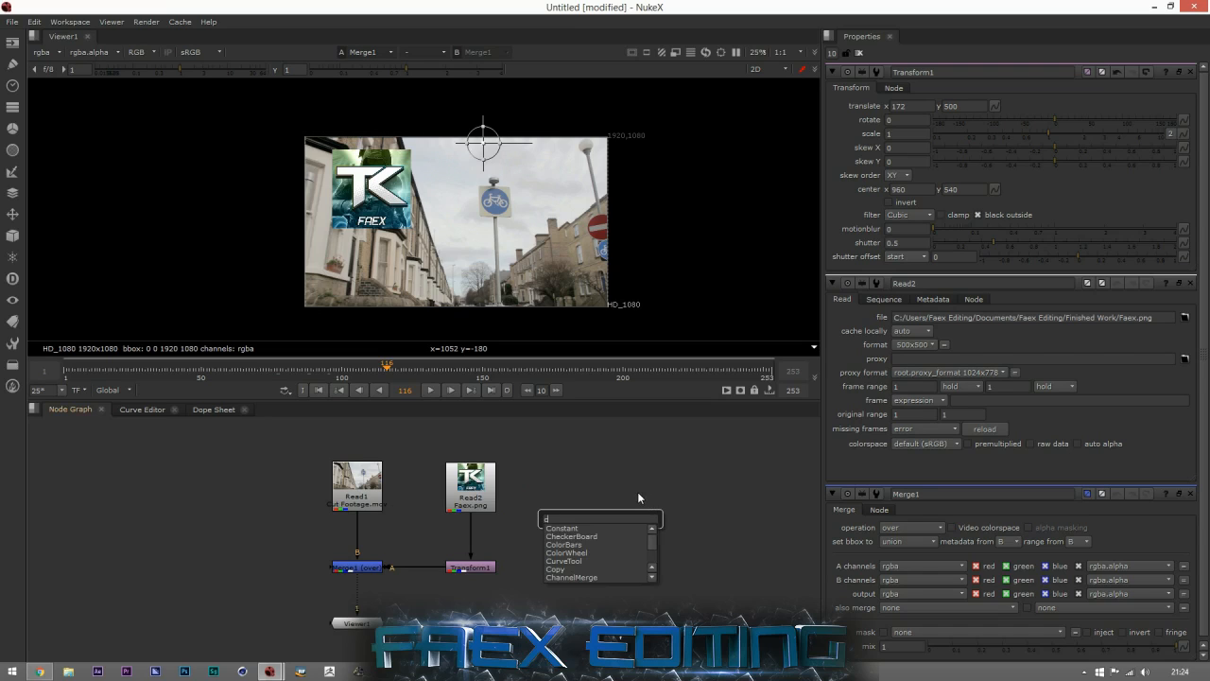
type("ol")
left_click(522, 531)
left_click(560, 476)
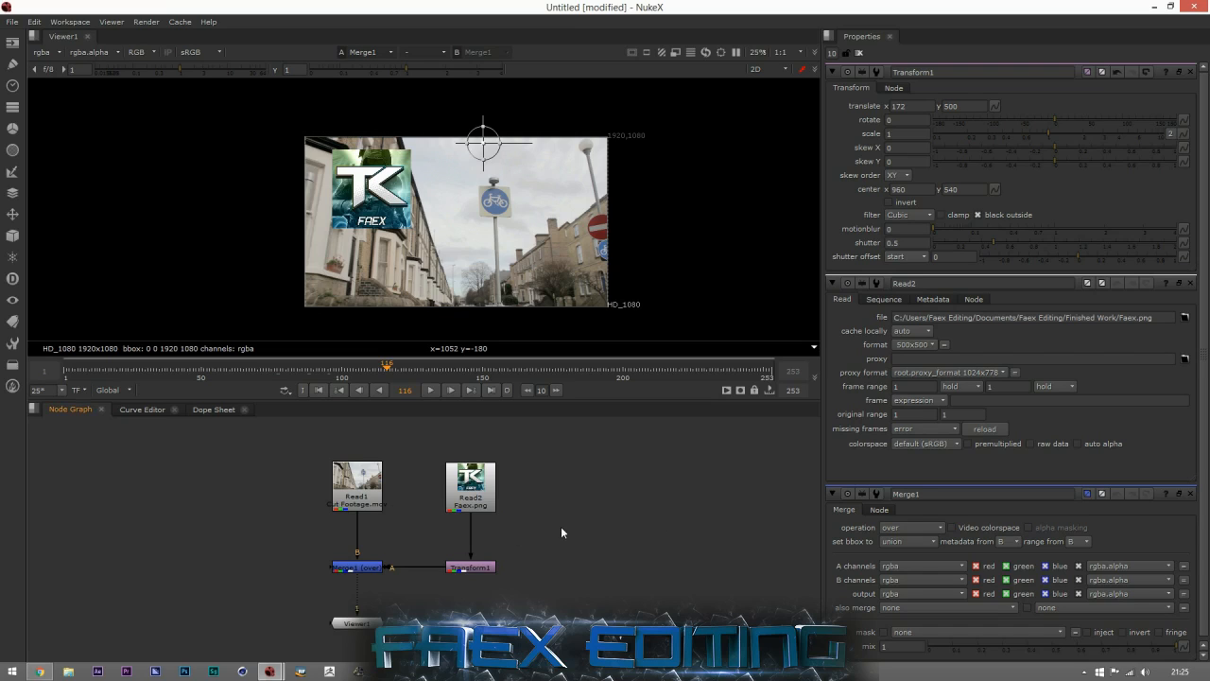